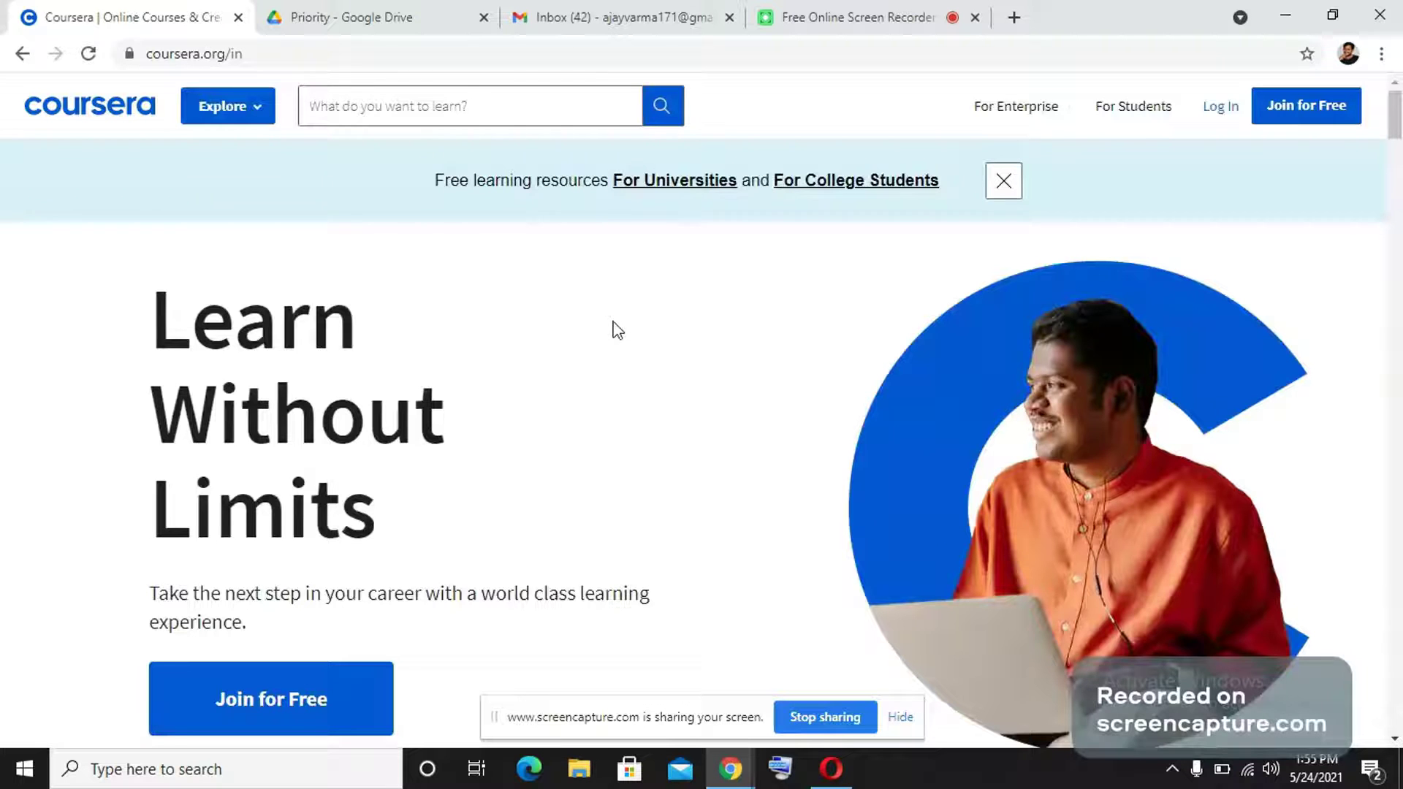
Open the 'You're invited to learn on Coursera!' email from L4G Solutions and read down to Join Now.
{"action": "left_click", "coordinate": [622, 9]}
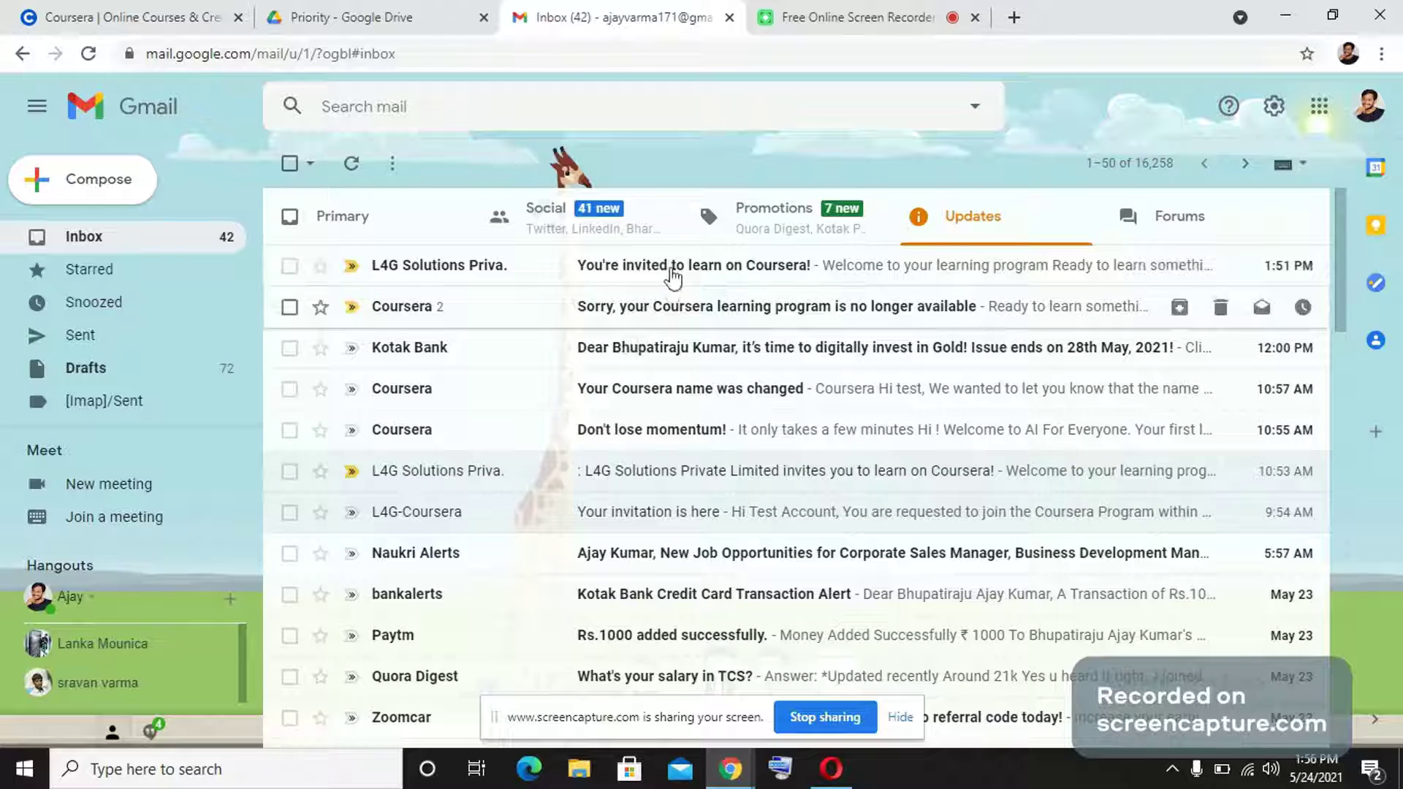
{"action": "left_click", "coordinate": [677, 319]}
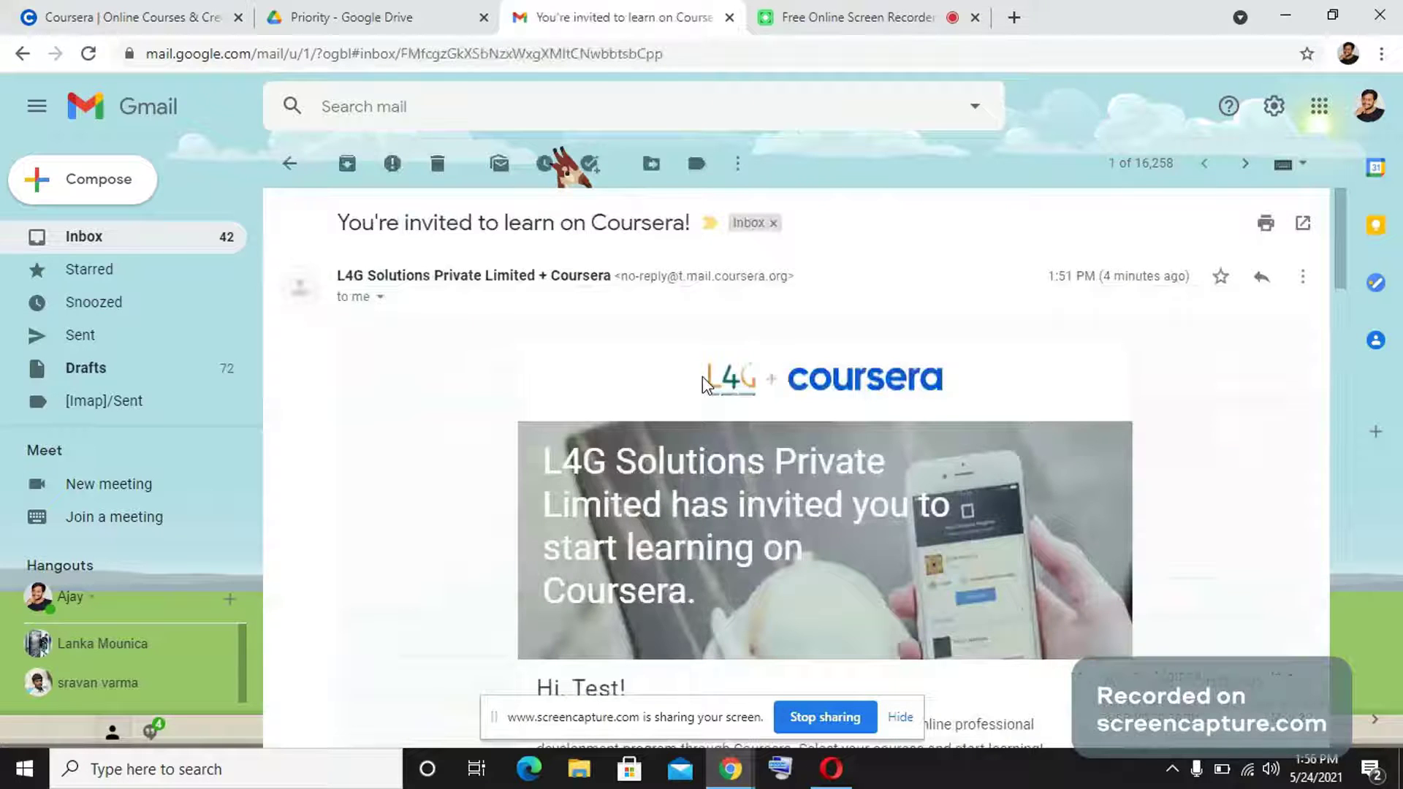
{"action": "scroll", "coordinate": [703, 385], "scroll_direction": "down", "scroll_amount": 5}
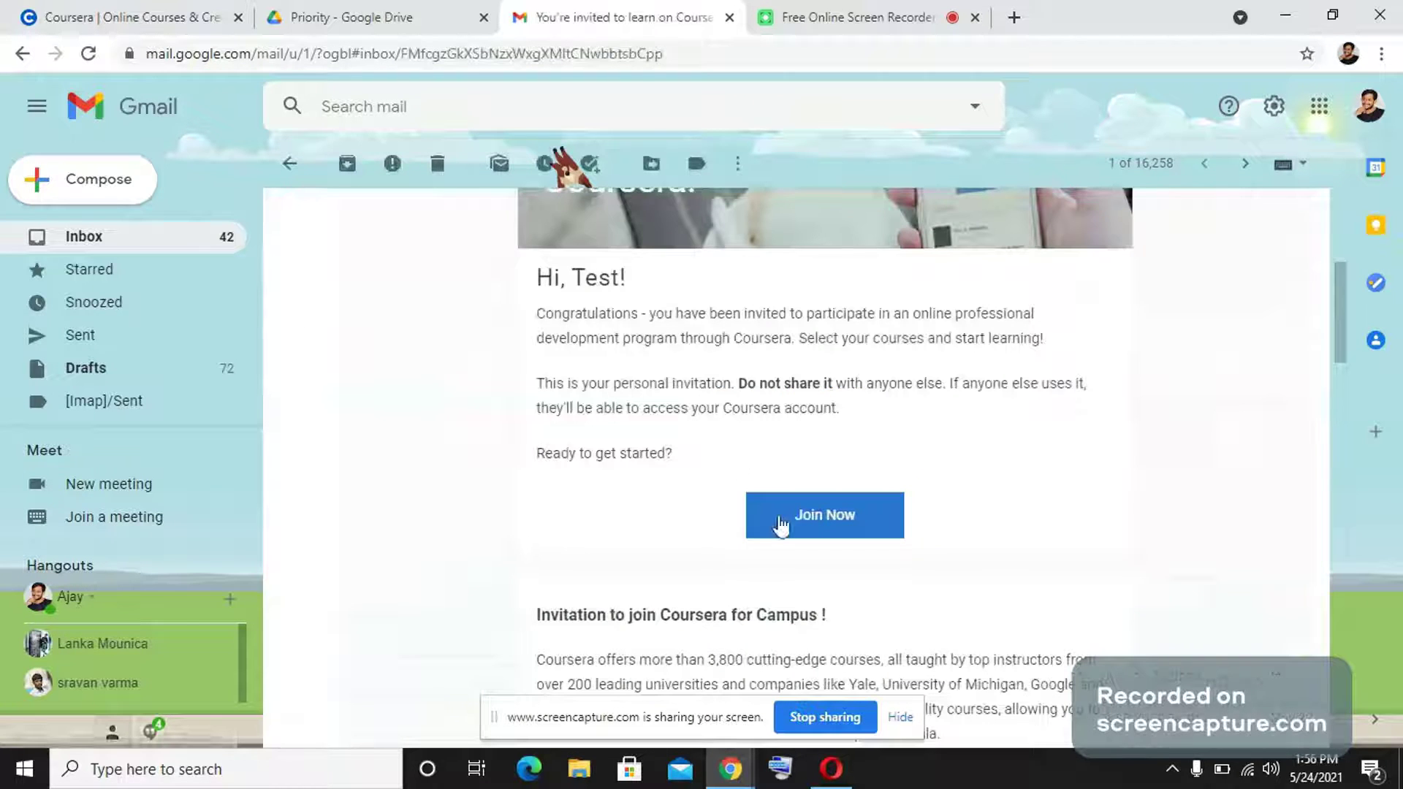
{"action": "scroll", "coordinate": [807, 409], "scroll_direction": "up", "scroll_amount": 5}
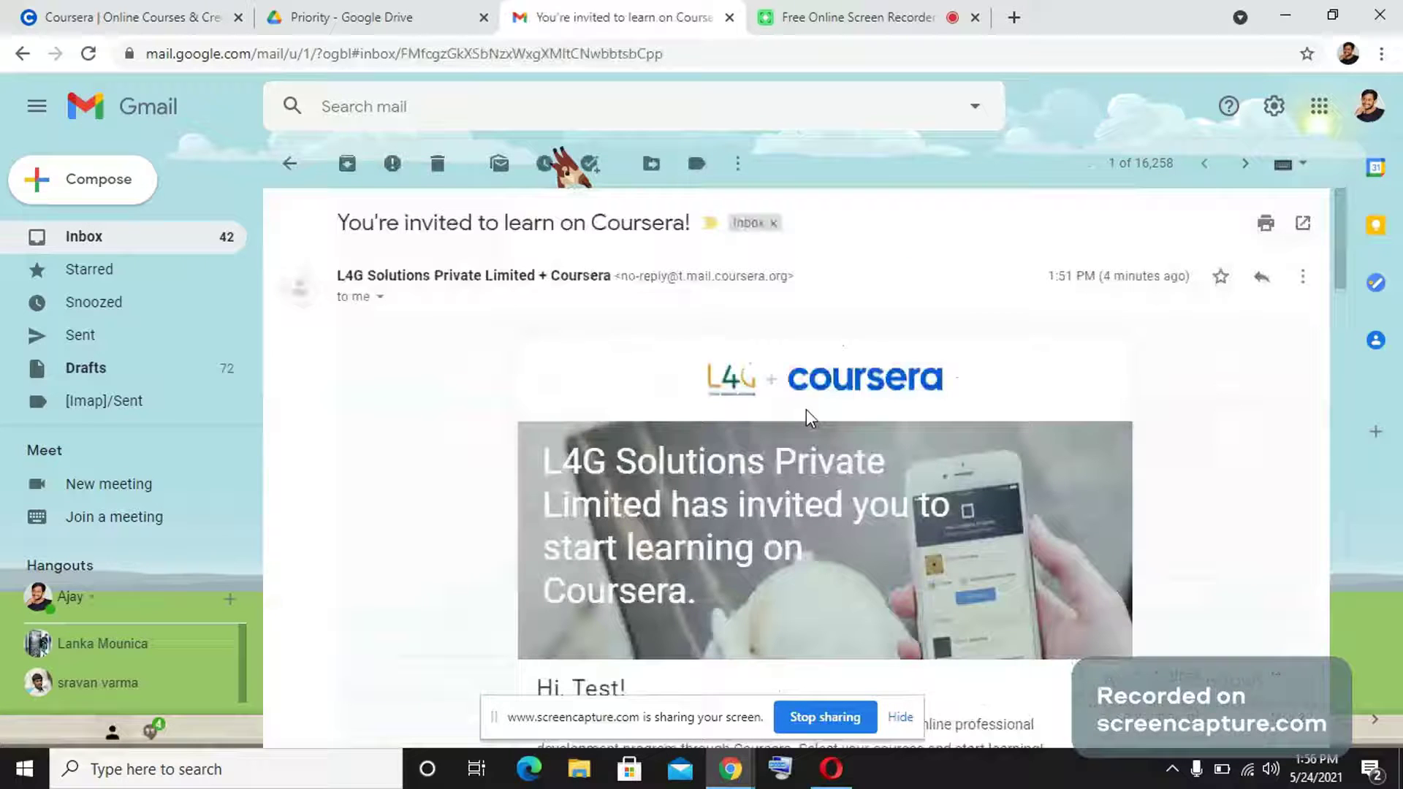
{"action": "scroll", "coordinate": [801, 564], "scroll_direction": "down", "scroll_amount": 1}
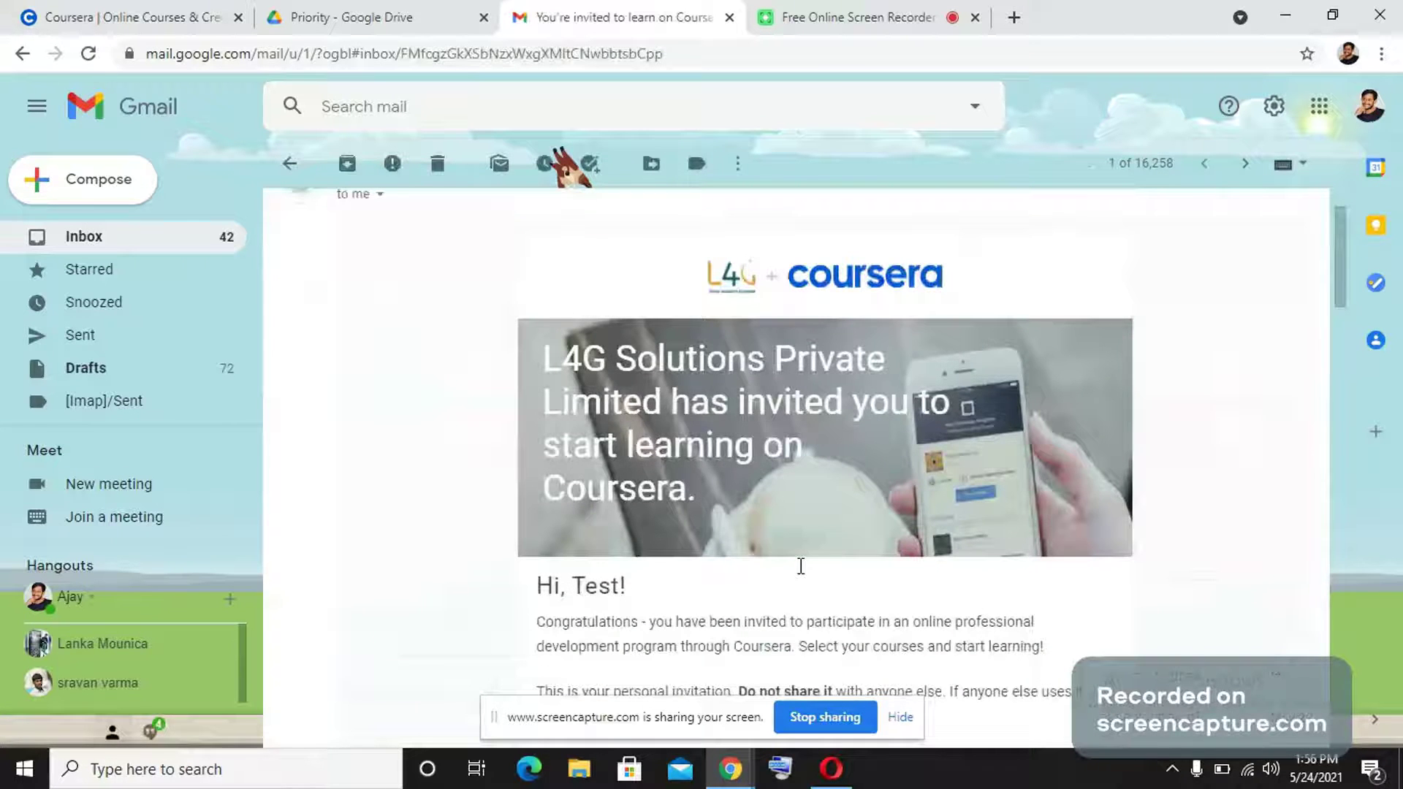
{"action": "scroll", "coordinate": [802, 572], "scroll_direction": "down", "scroll_amount": 2}
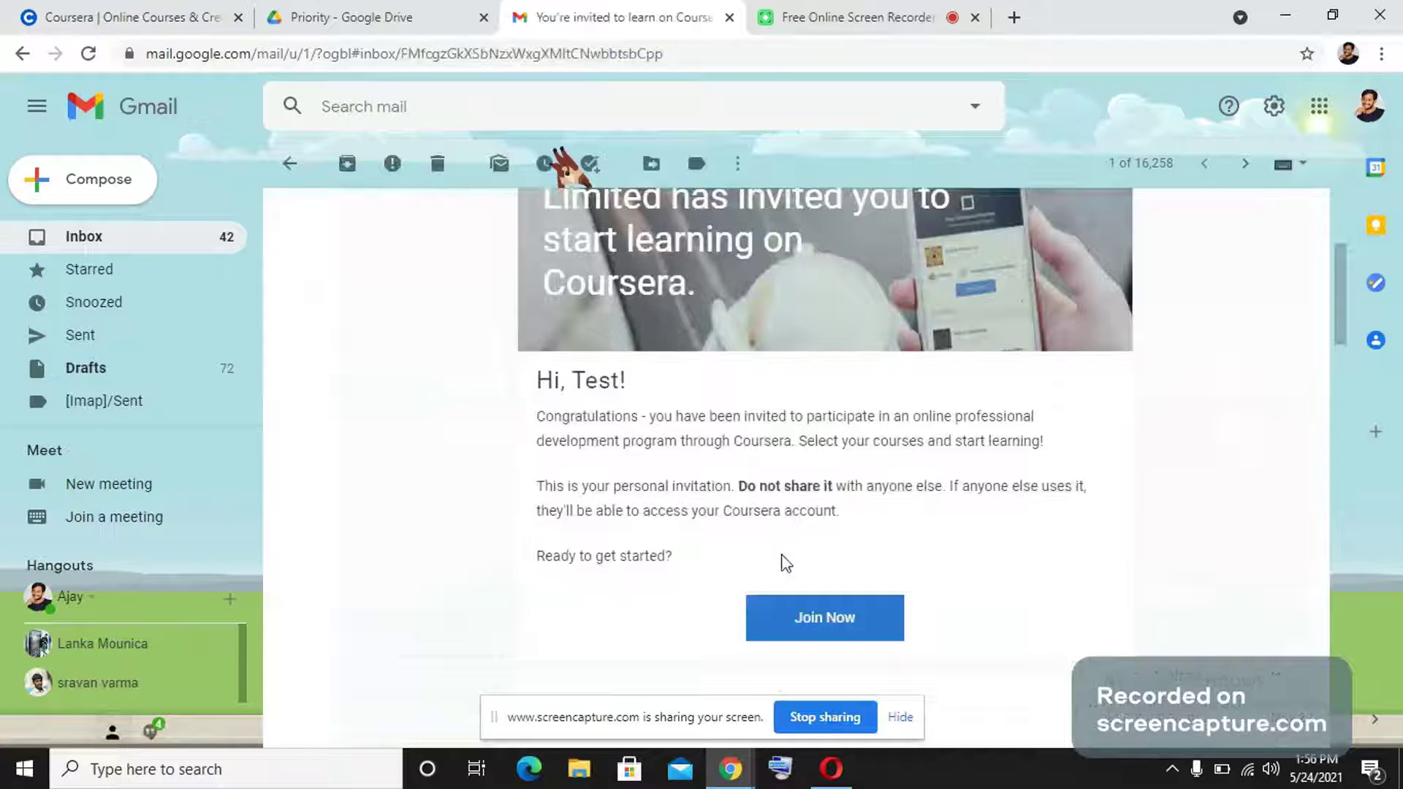
{"action": "scroll", "coordinate": [792, 568], "scroll_direction": "down", "scroll_amount": 2}
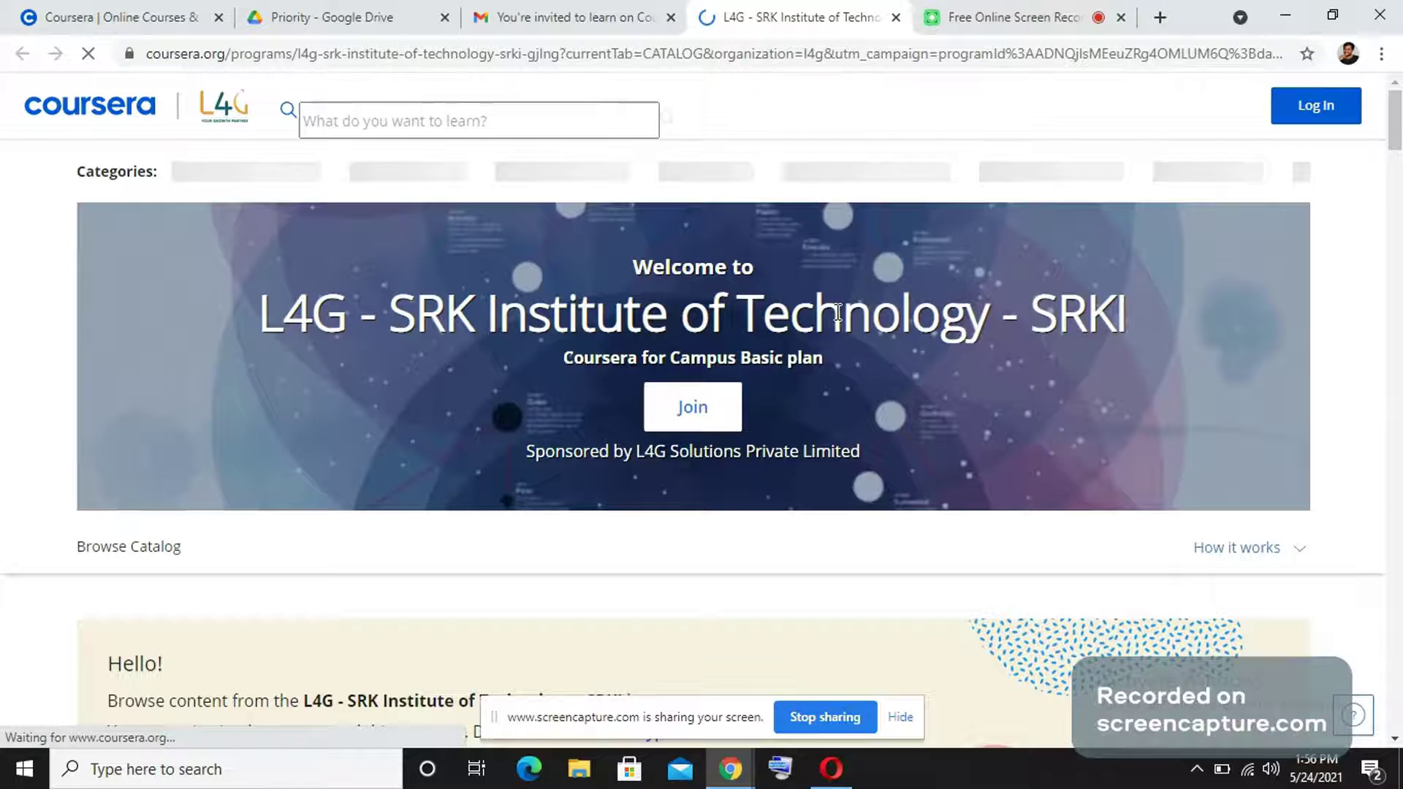
Join the L4G – SRK Institute program, backing out of the login and new-user forms to Start your program.
{"action": "left_click", "coordinate": [720, 427]}
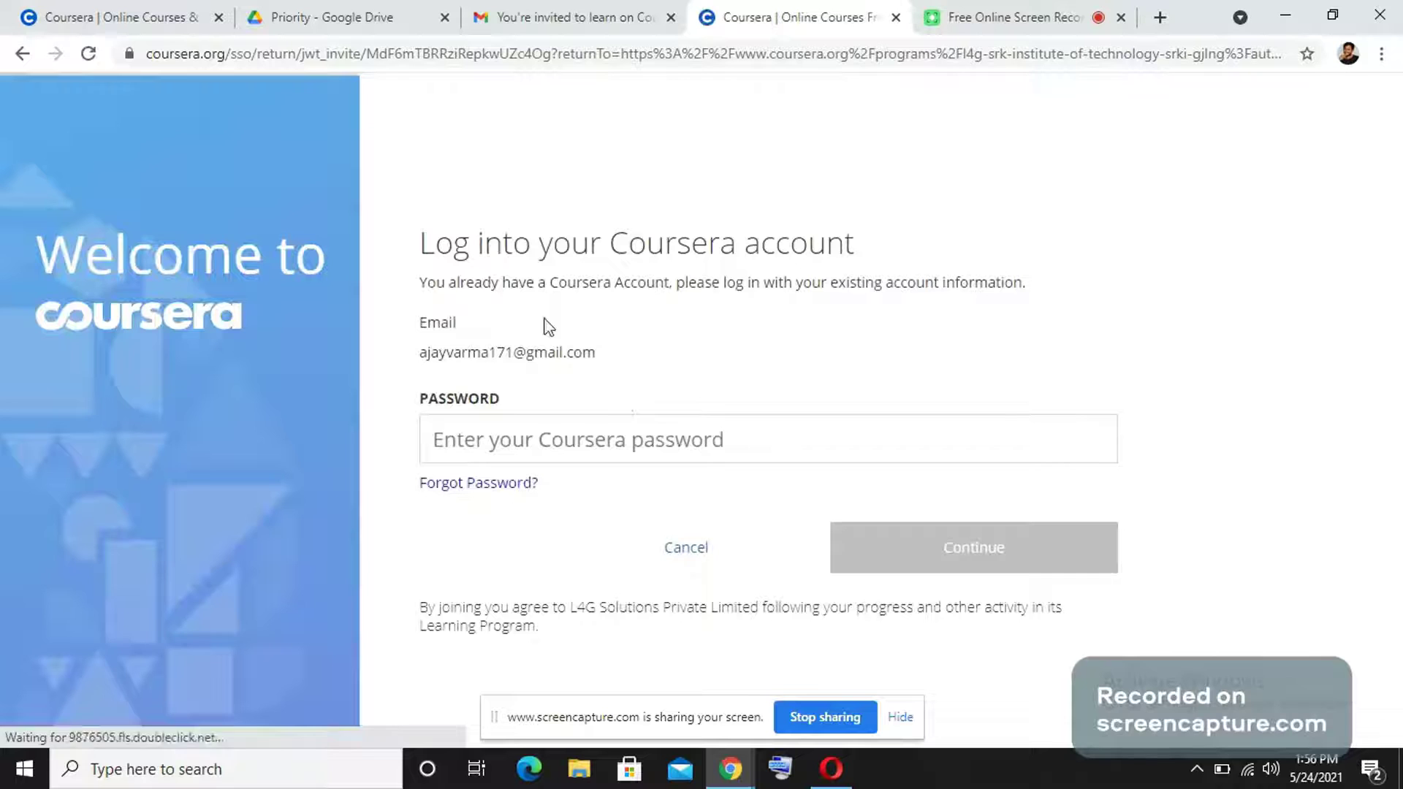
{"action": "left_click", "coordinate": [687, 548]}
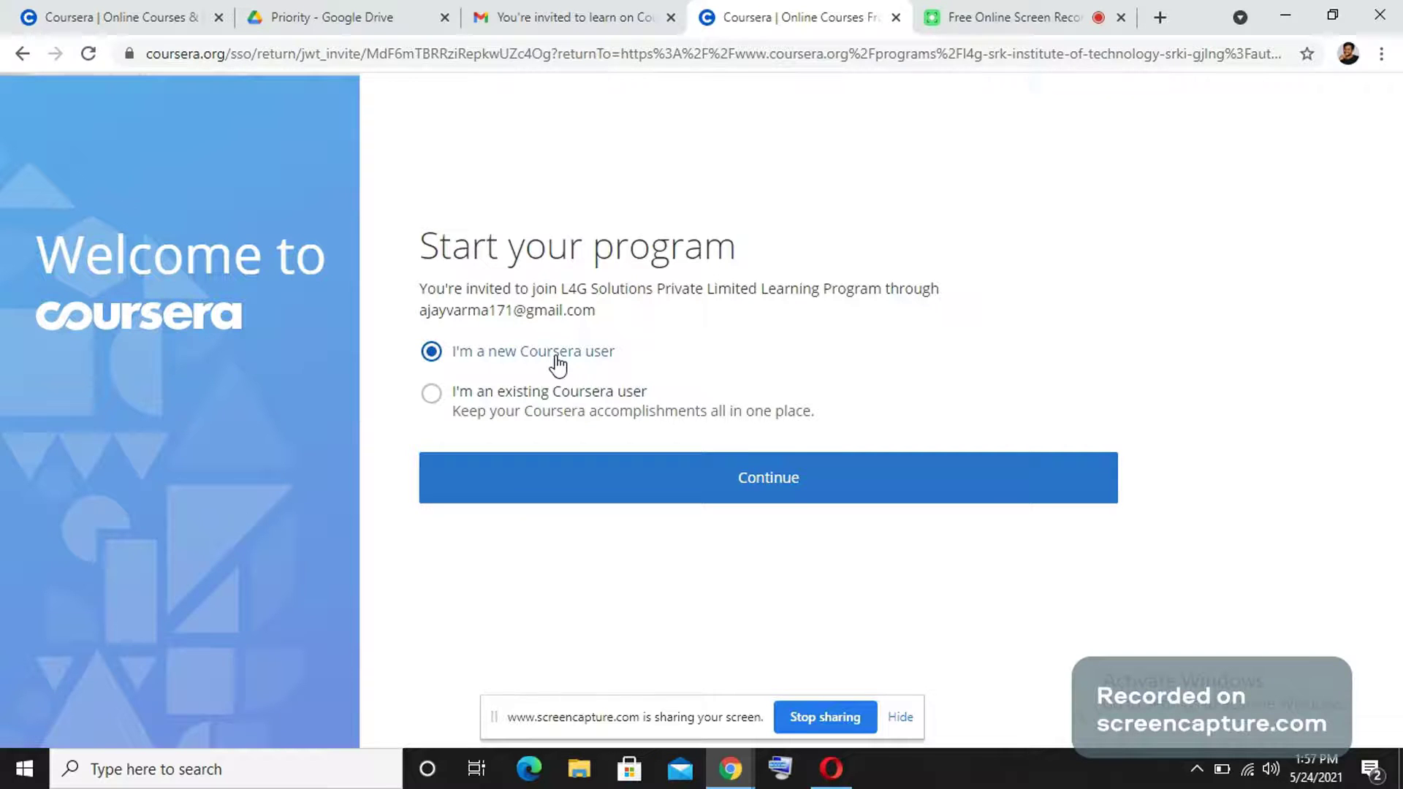
{"action": "left_click", "coordinate": [609, 479]}
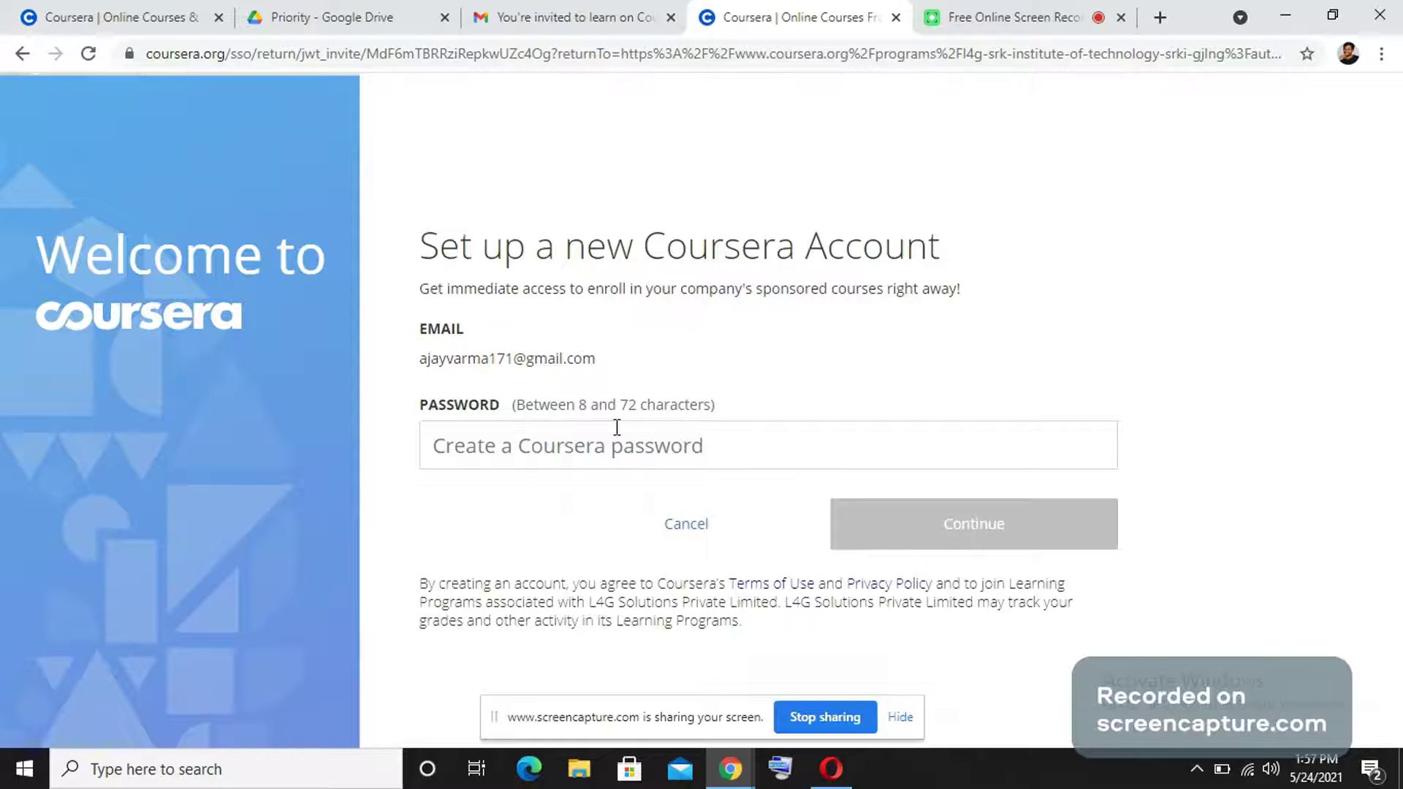
{"action": "left_click", "coordinate": [690, 526]}
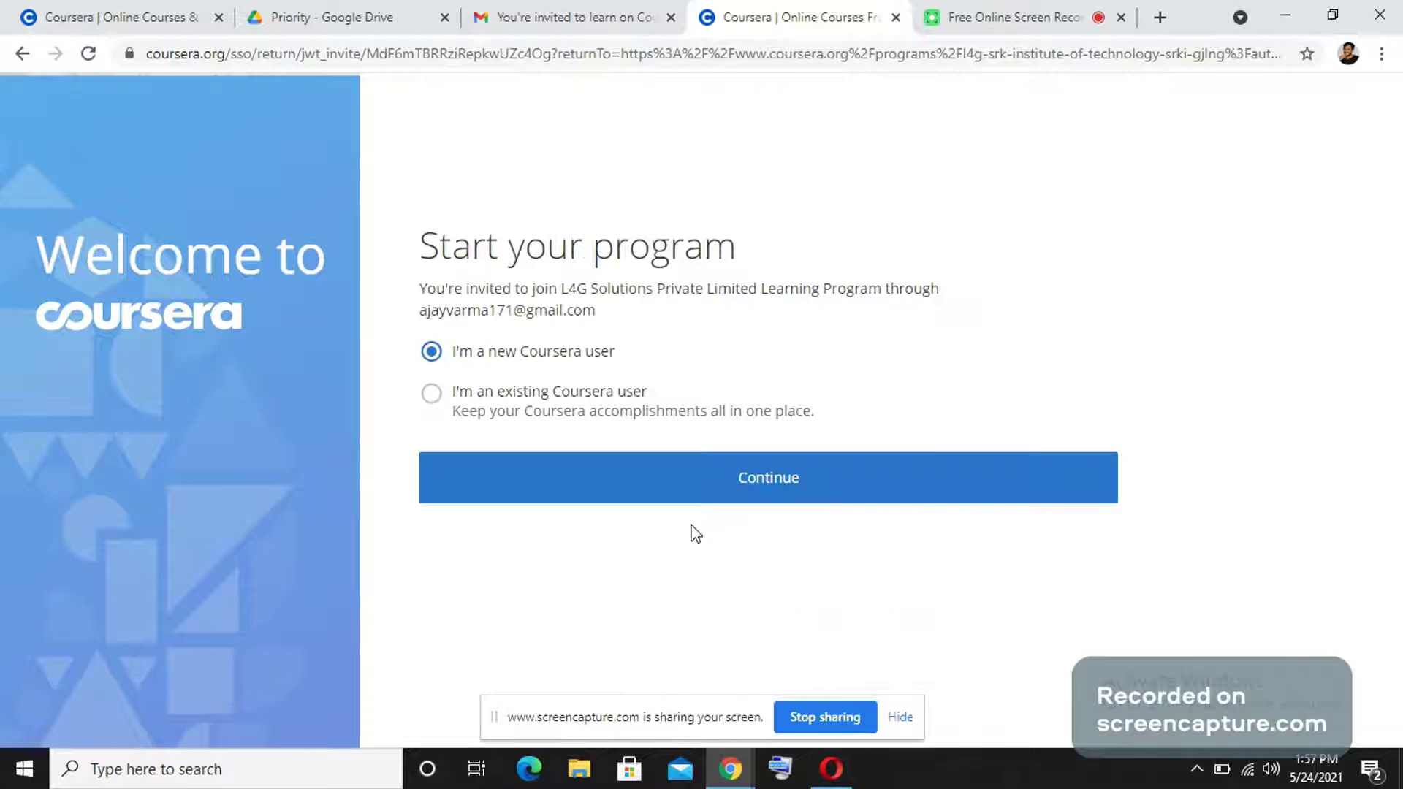
Sign in as an existing Coursera user with the saved email address and the account password.
{"action": "left_click", "coordinate": [592, 408]}
{"action": "left_click", "coordinate": [607, 474]}
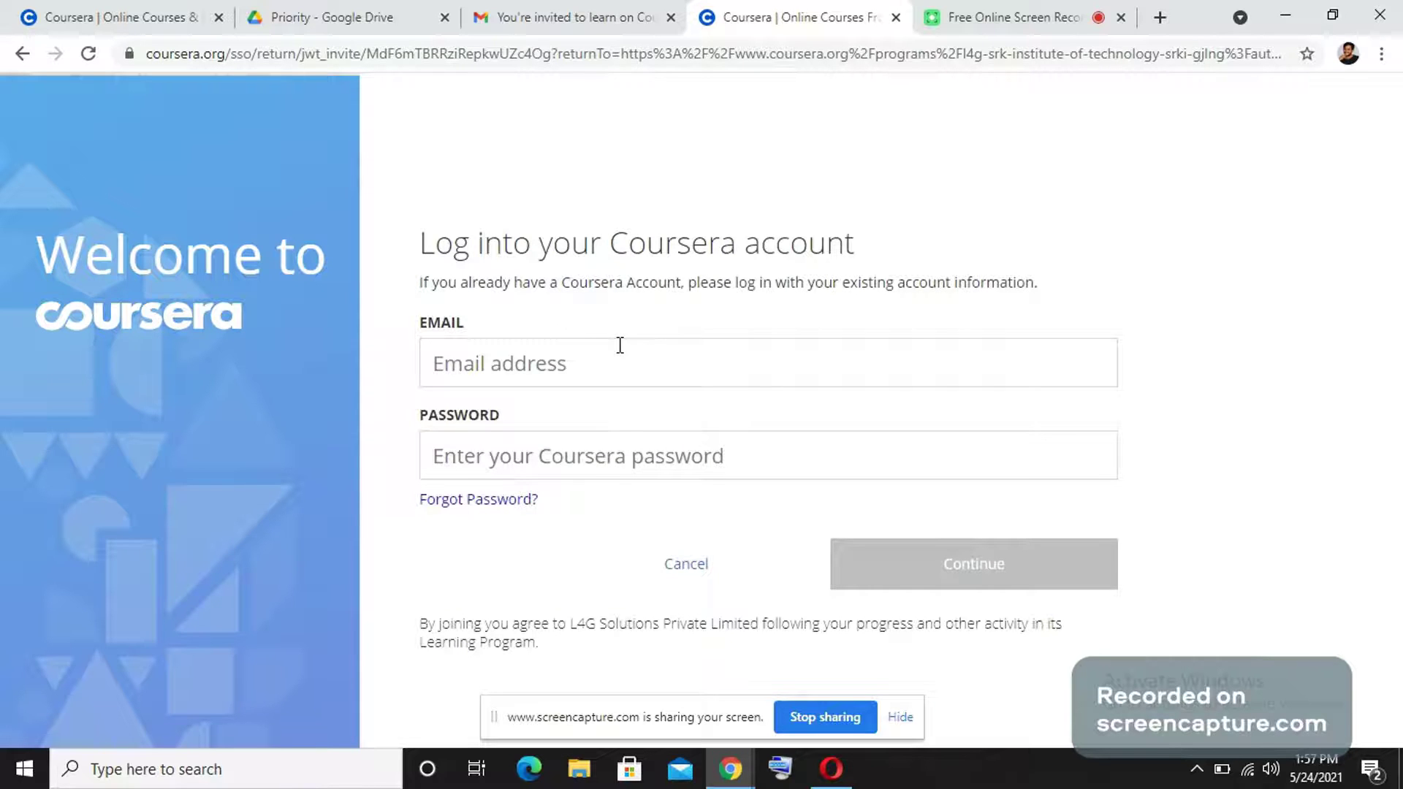
{"action": "left_click", "coordinate": [619, 346]}
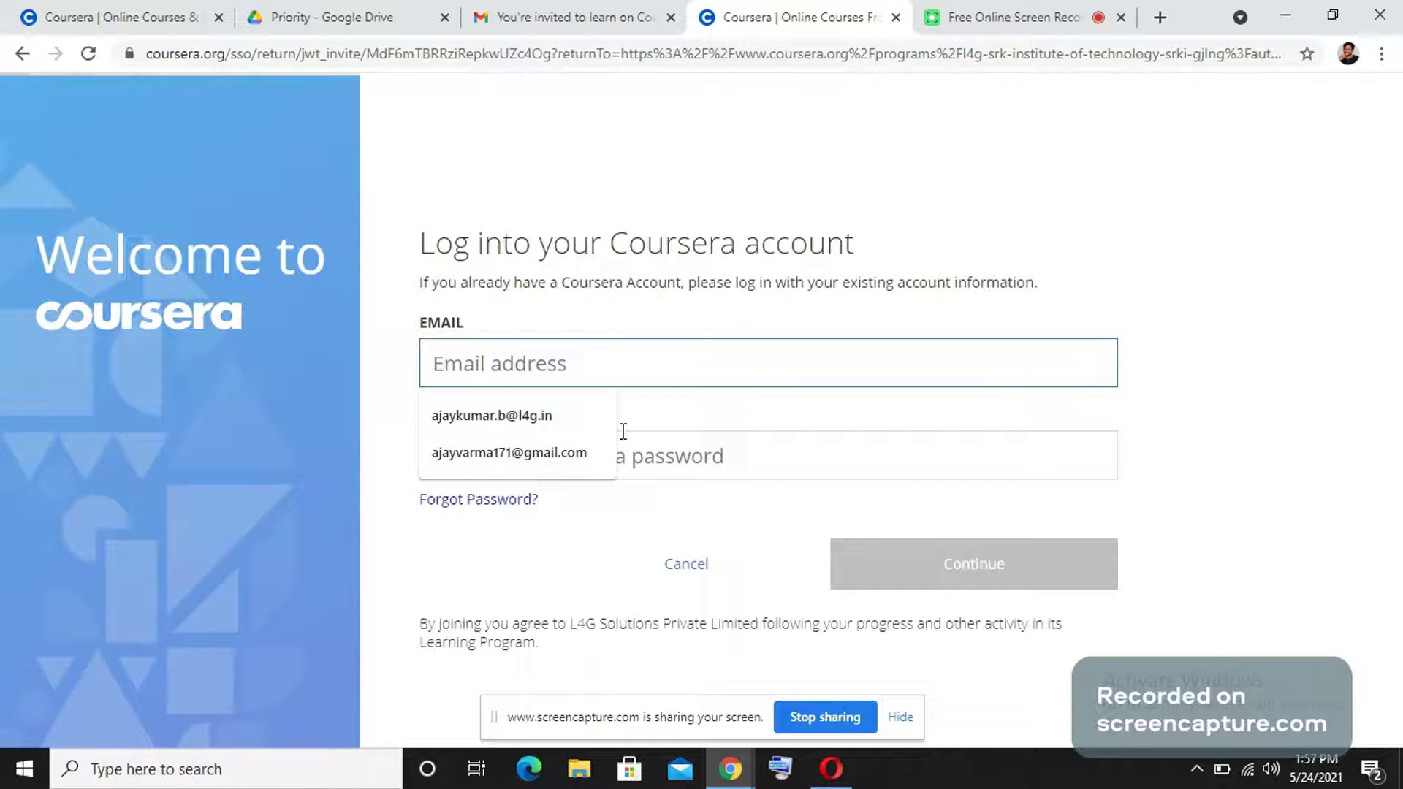
{"action": "key", "text": "Down"}
{"action": "key", "text": "Down"}
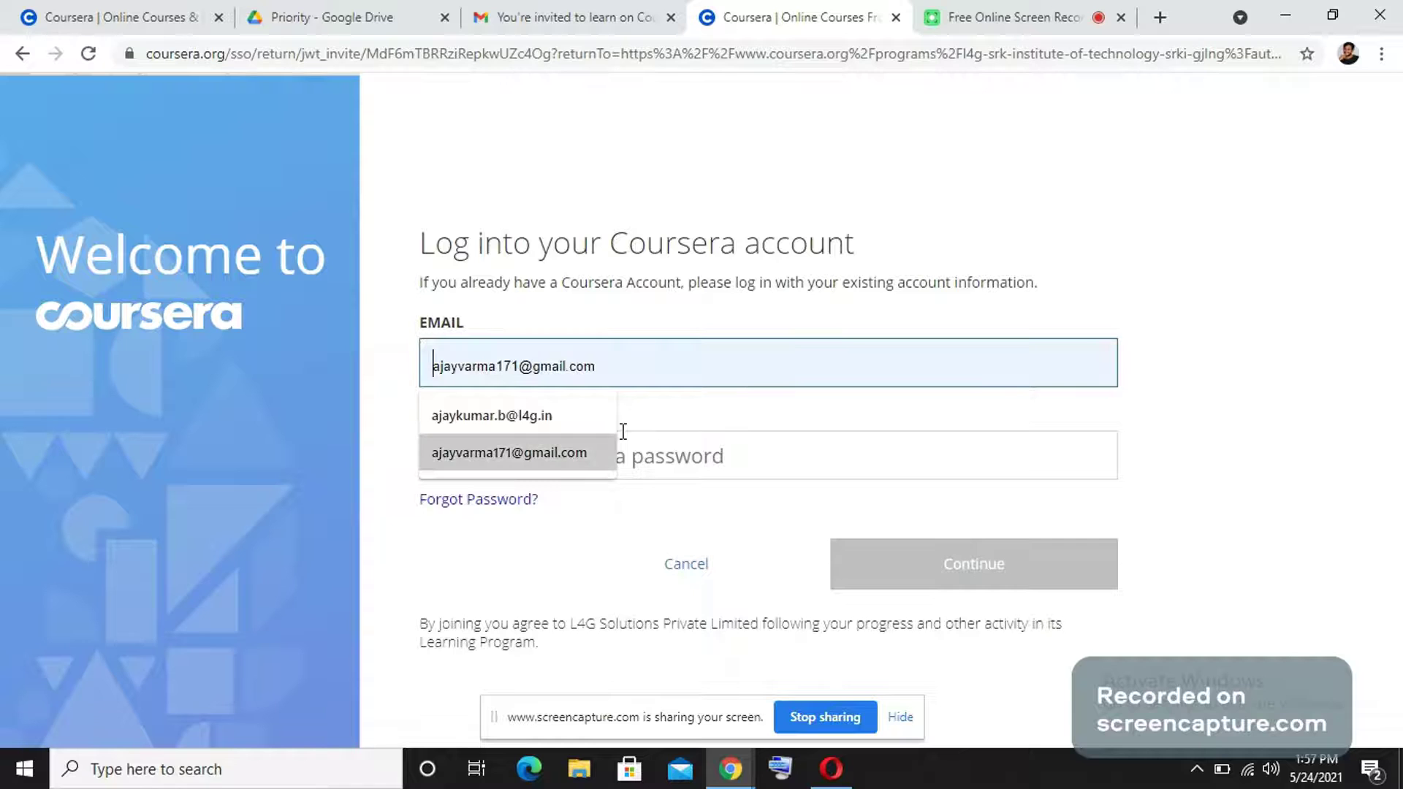
{"action": "key", "text": "Return"}
{"action": "left_click", "coordinate": [622, 437]}
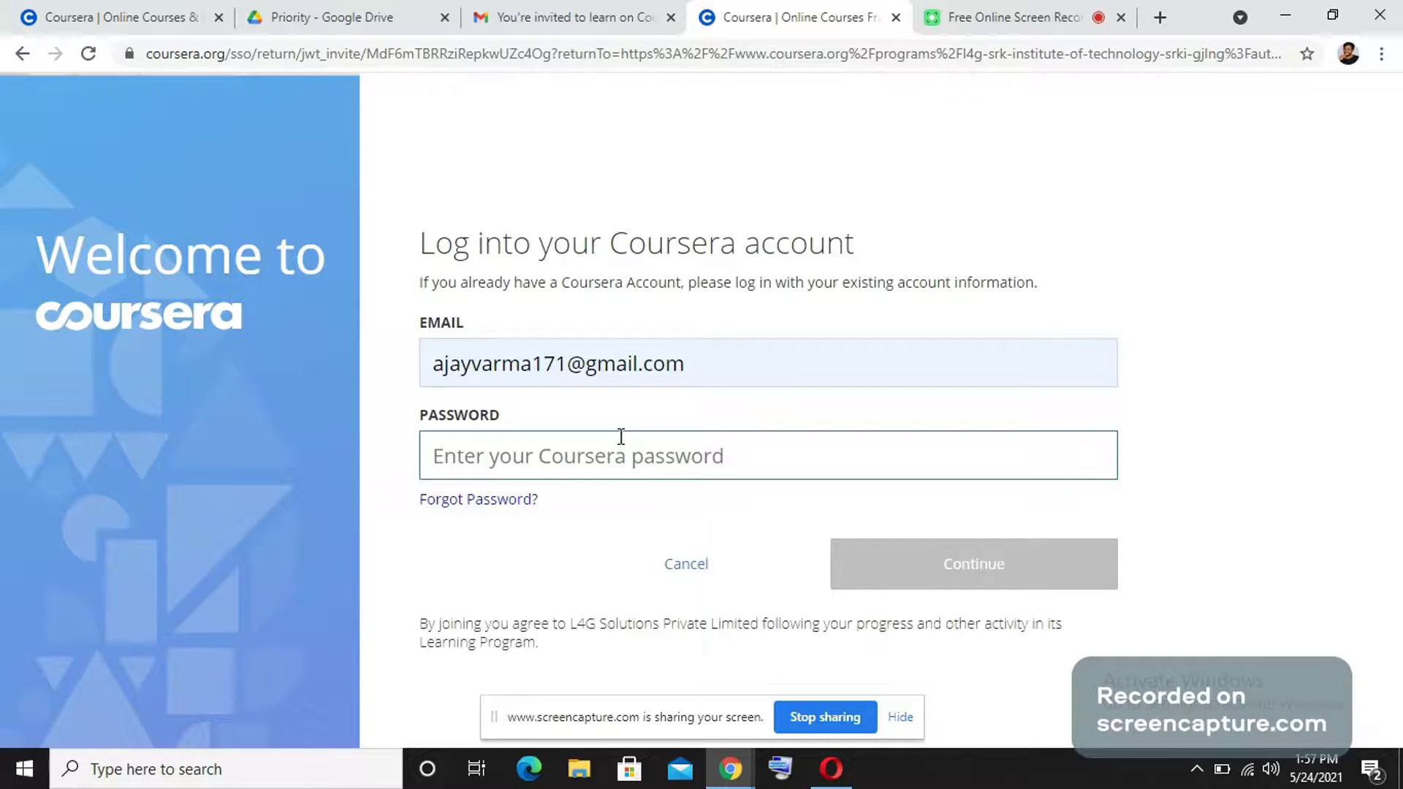
{"action": "key", "text": "ctrl+v"}
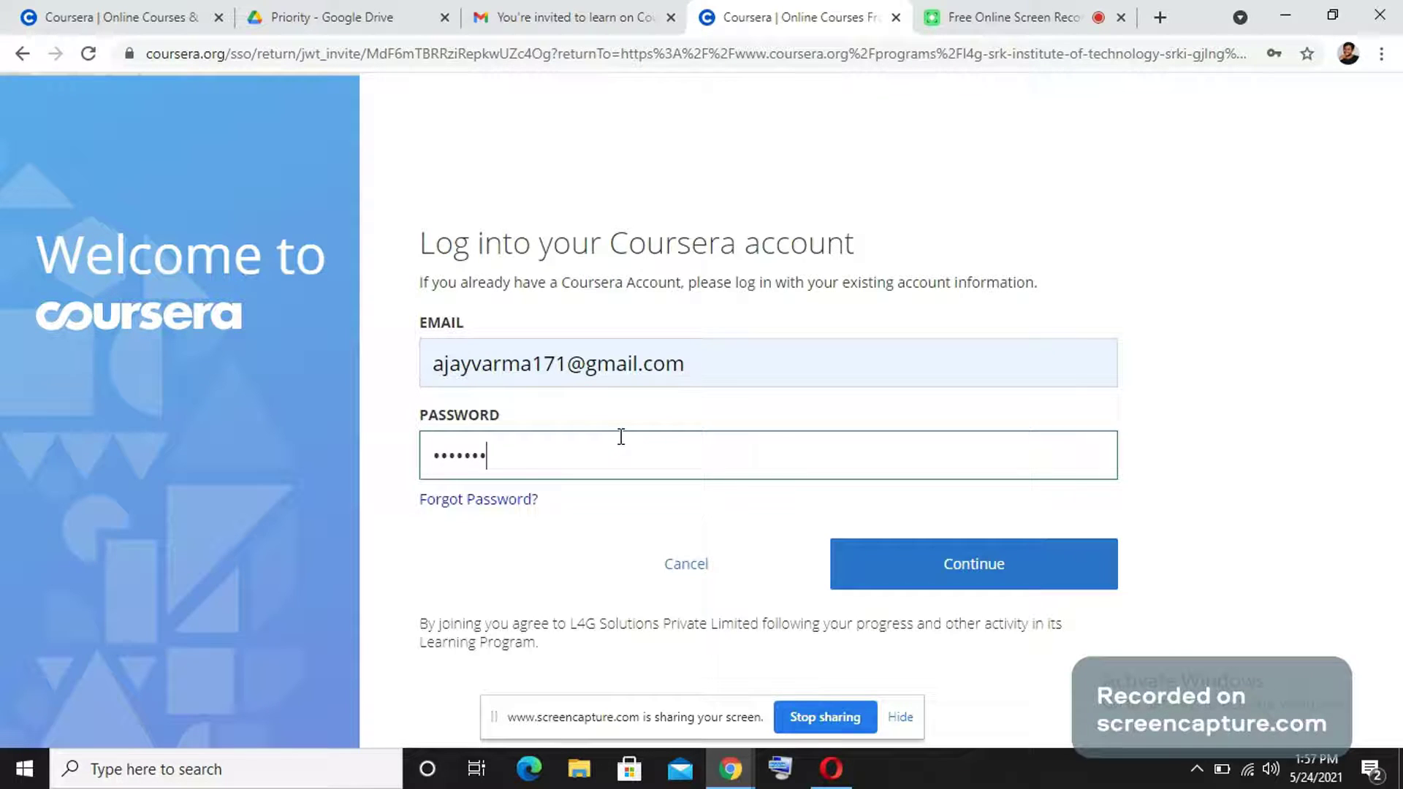
{"action": "type", "text": "•••••••"}
{"action": "left_click", "coordinate": [1049, 593]}
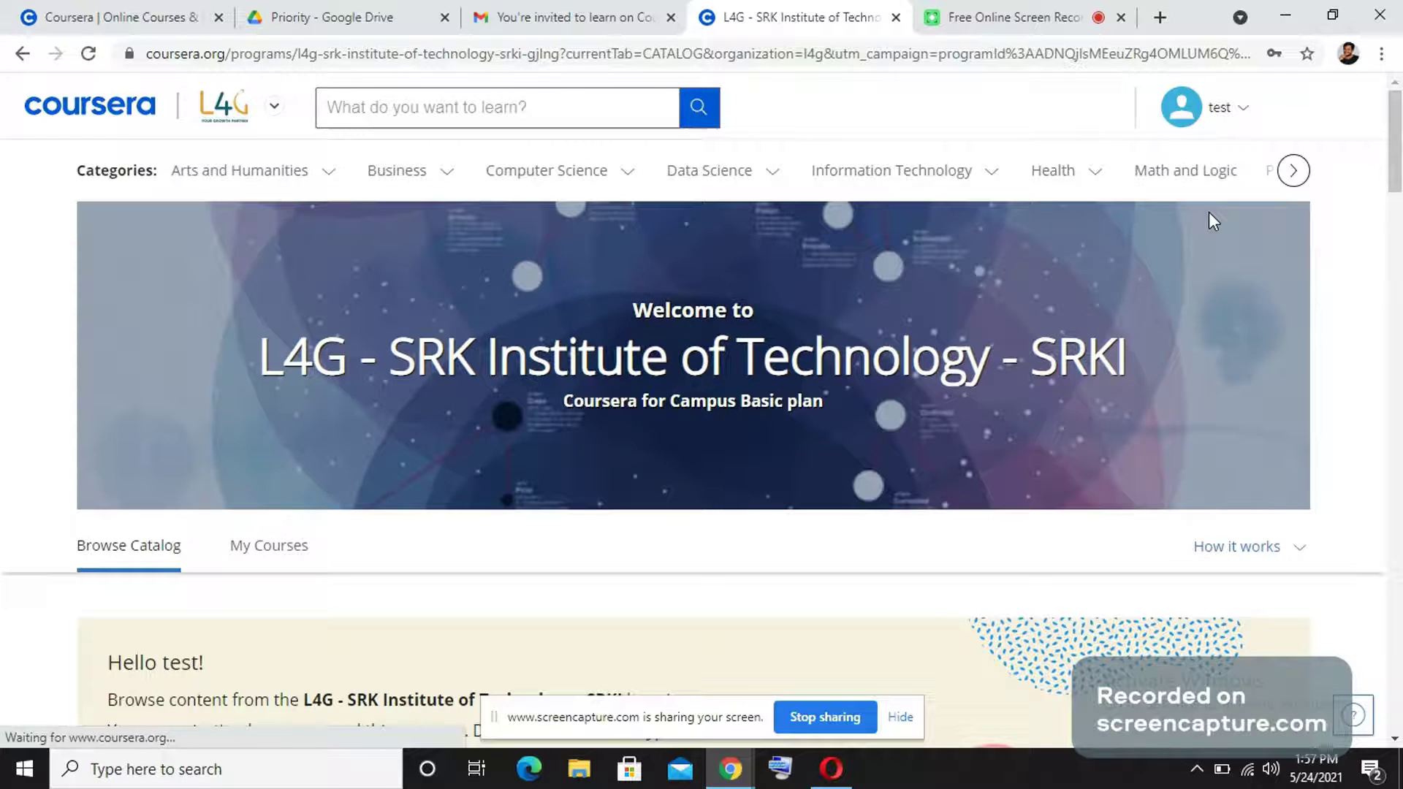
Review the recommended AI For Everyone course, then switch from the L4G program to My Coursera.
{"action": "scroll", "coordinate": [1209, 212], "scroll_direction": "down", "scroll_amount": 3}
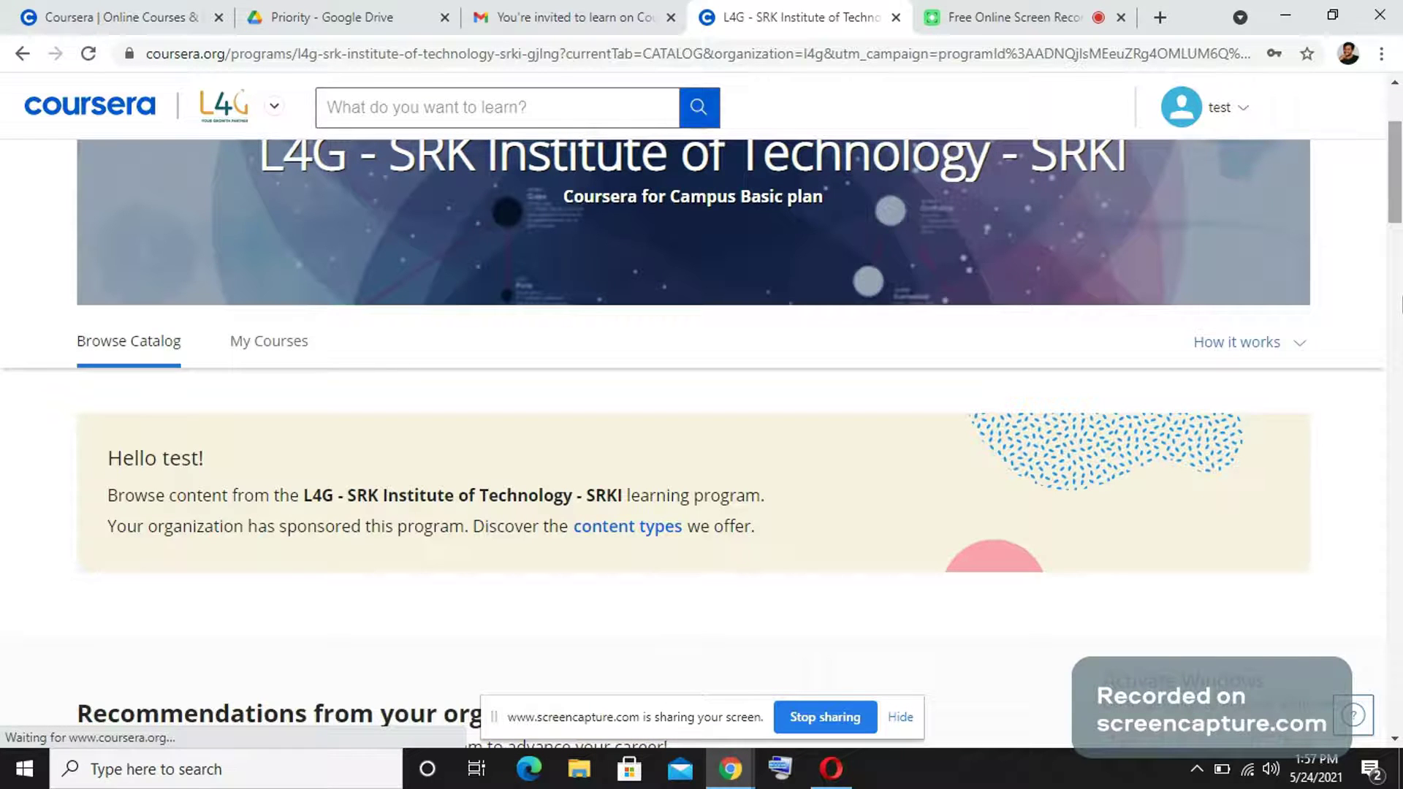
{"action": "scroll", "coordinate": [723, 219], "scroll_direction": "down", "scroll_amount": 7}
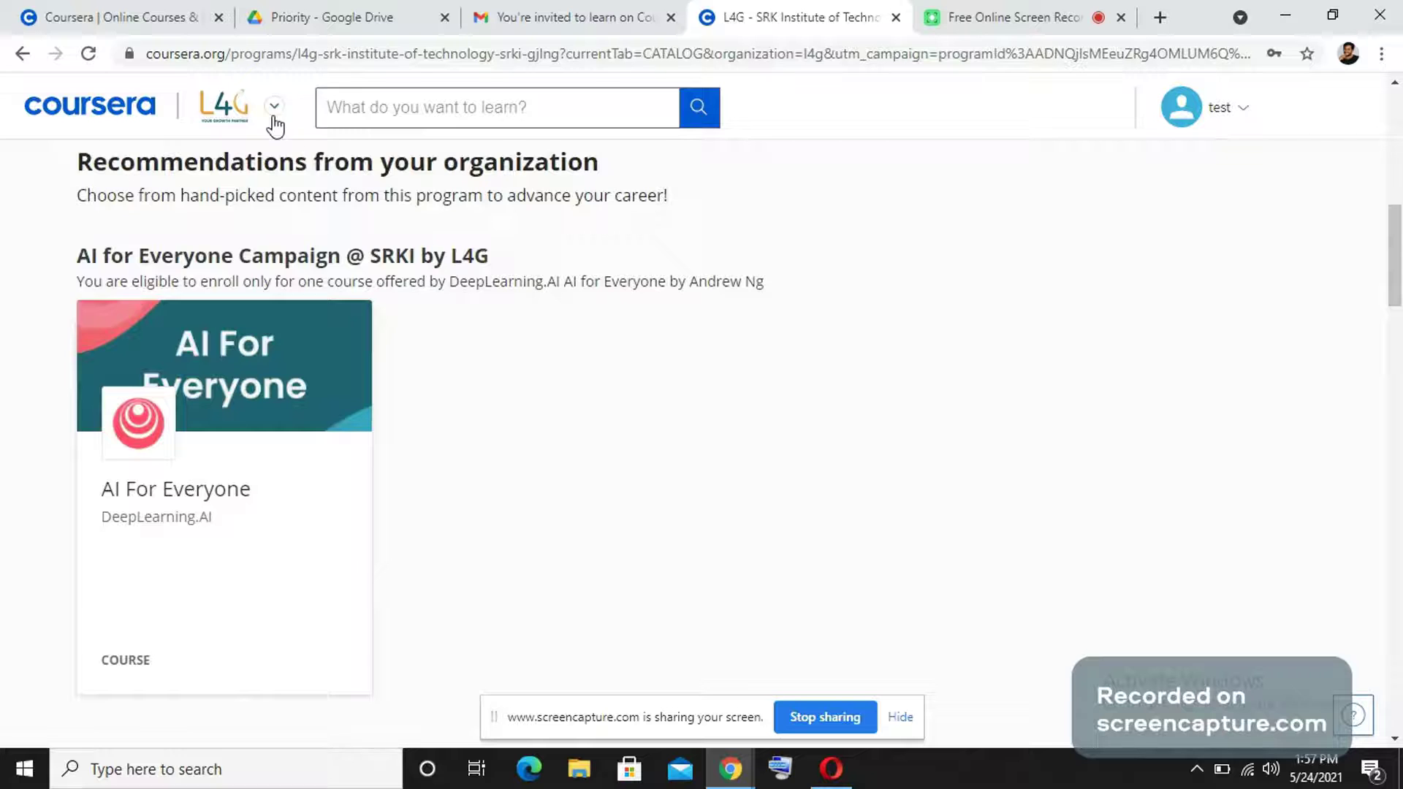
{"action": "left_click", "coordinate": [274, 117]}
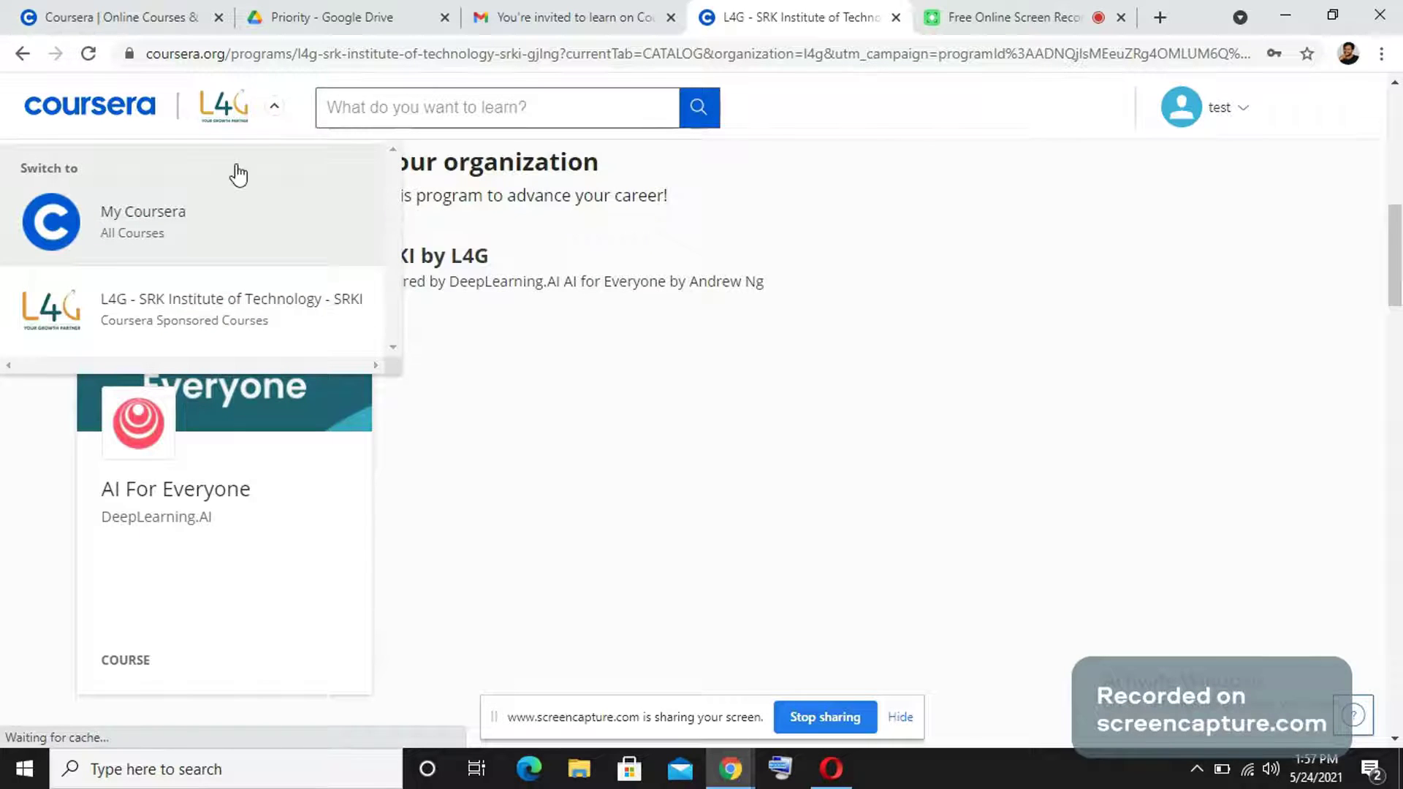
{"action": "left_click", "coordinate": [237, 174]}
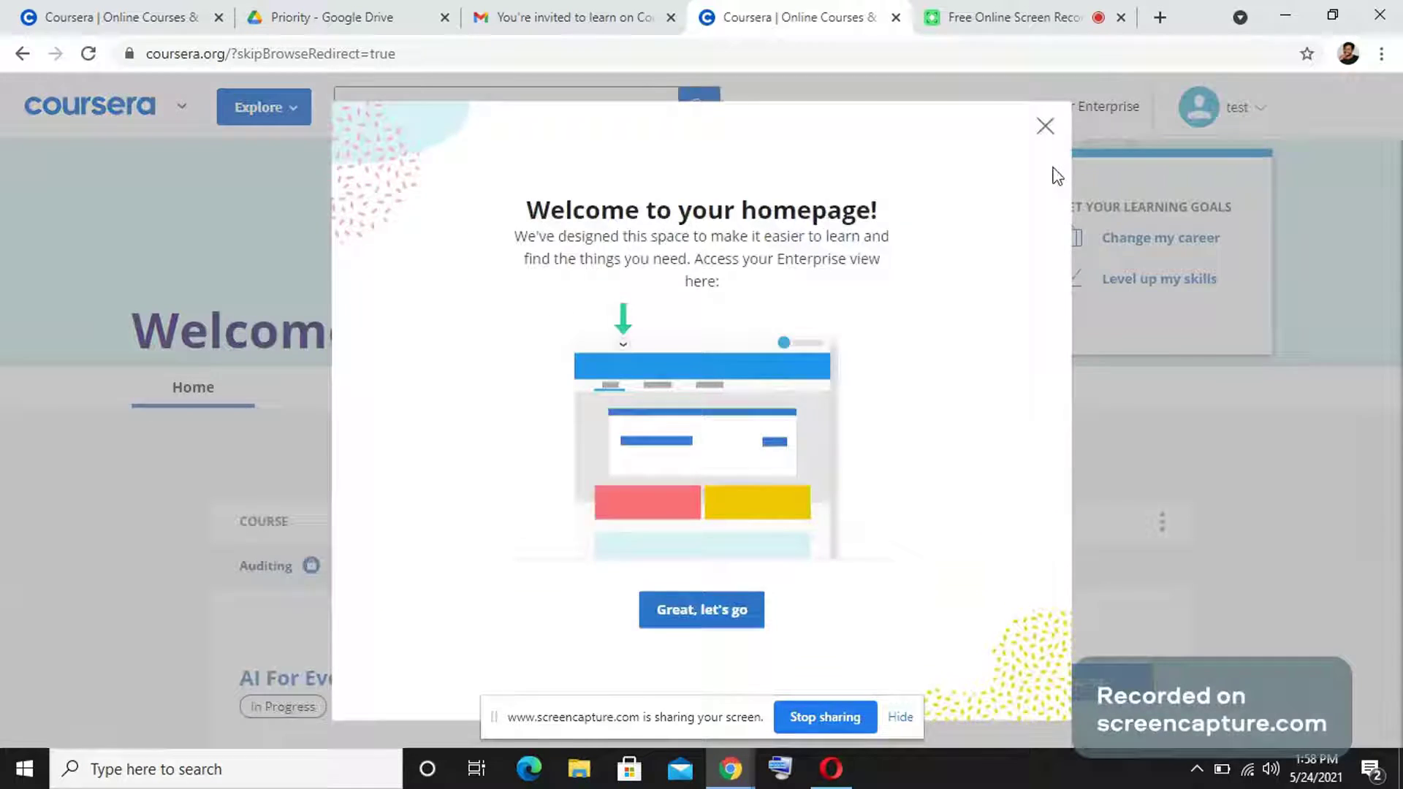
Dismiss the welcome pop-up and open the switcher listing My Coursera and L4G - SRK Institute of Technology - SRKI.
{"action": "left_click", "coordinate": [1045, 244]}
{"action": "scroll", "coordinate": [943, 393], "scroll_direction": "down", "scroll_amount": 1}
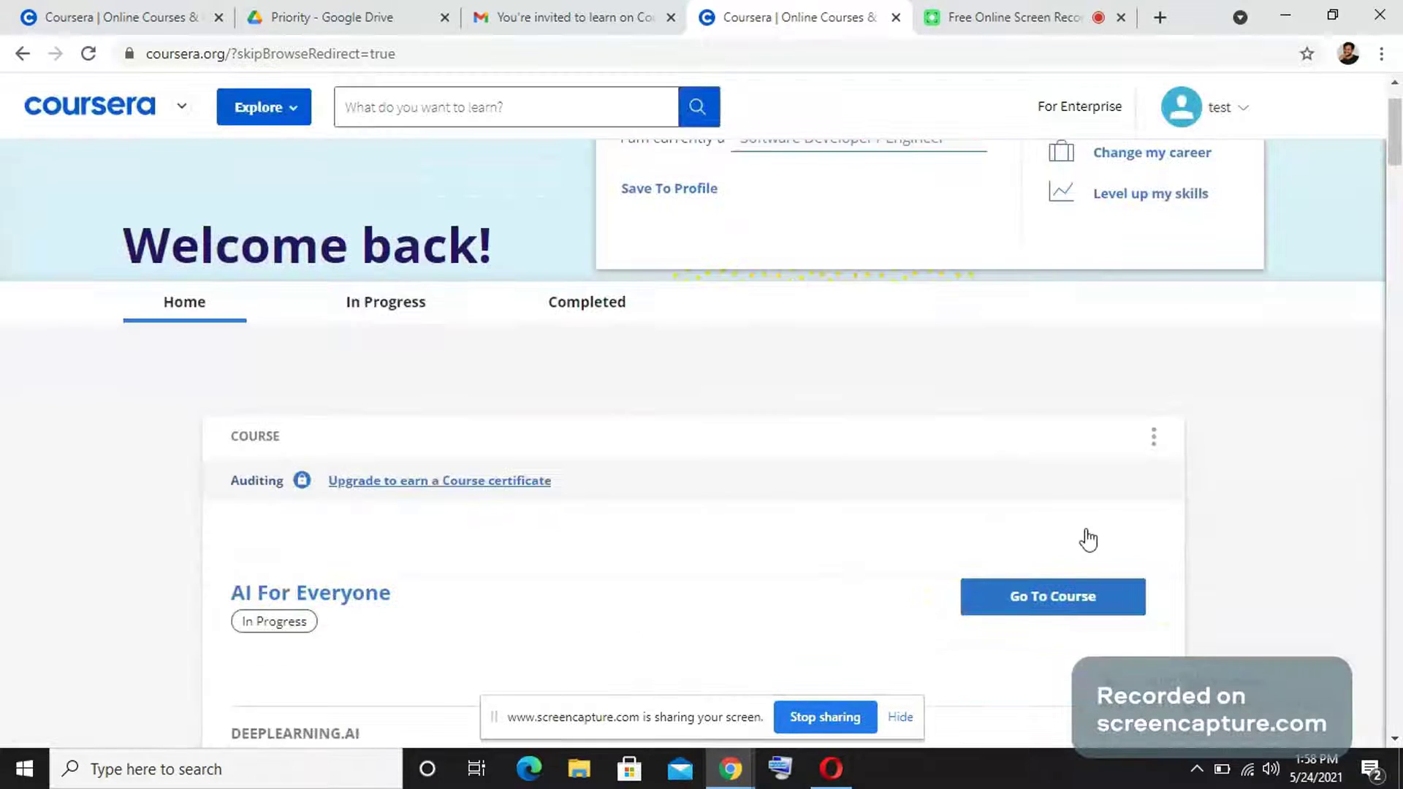
{"action": "scroll", "coordinate": [915, 407], "scroll_direction": "up", "scroll_amount": 1}
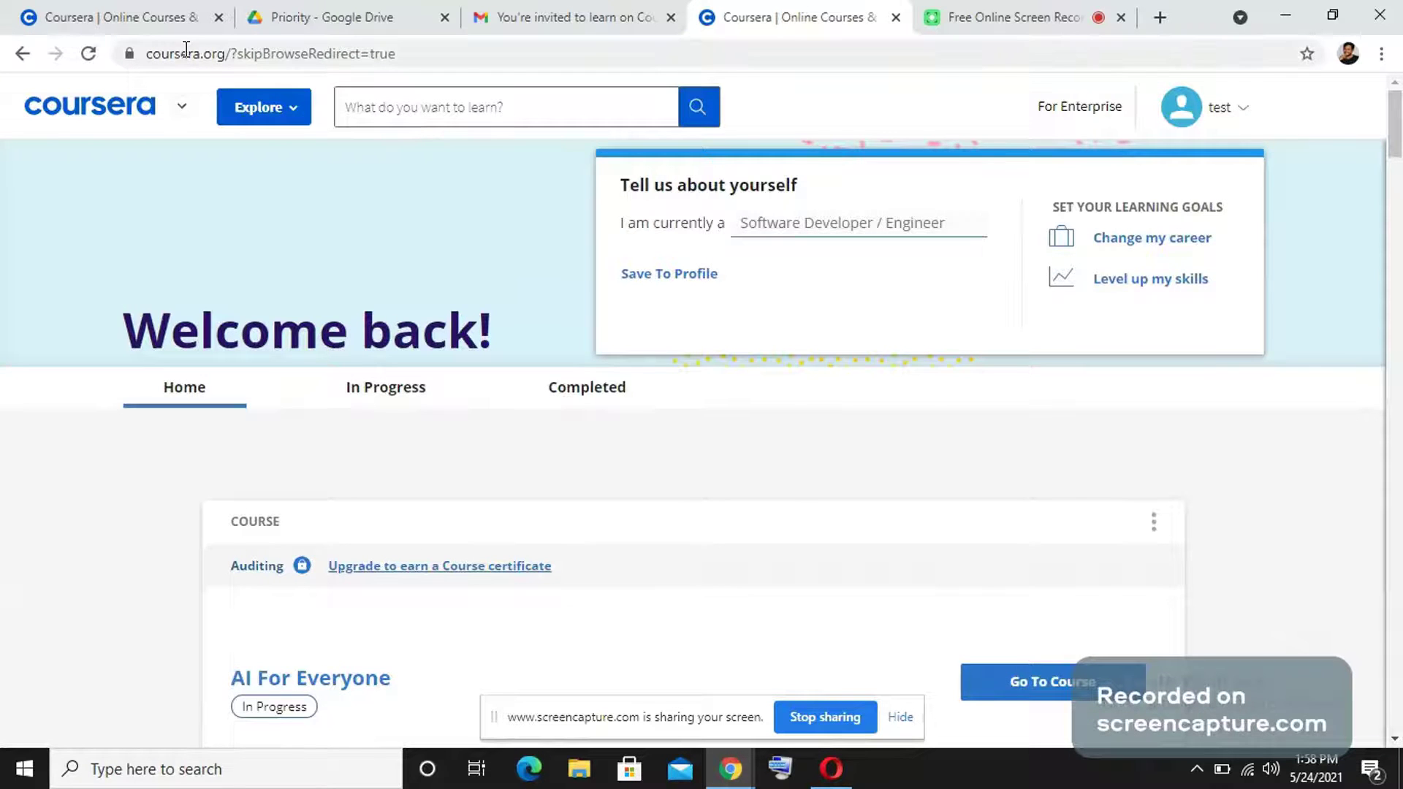
{"action": "left_click", "coordinate": [182, 110]}
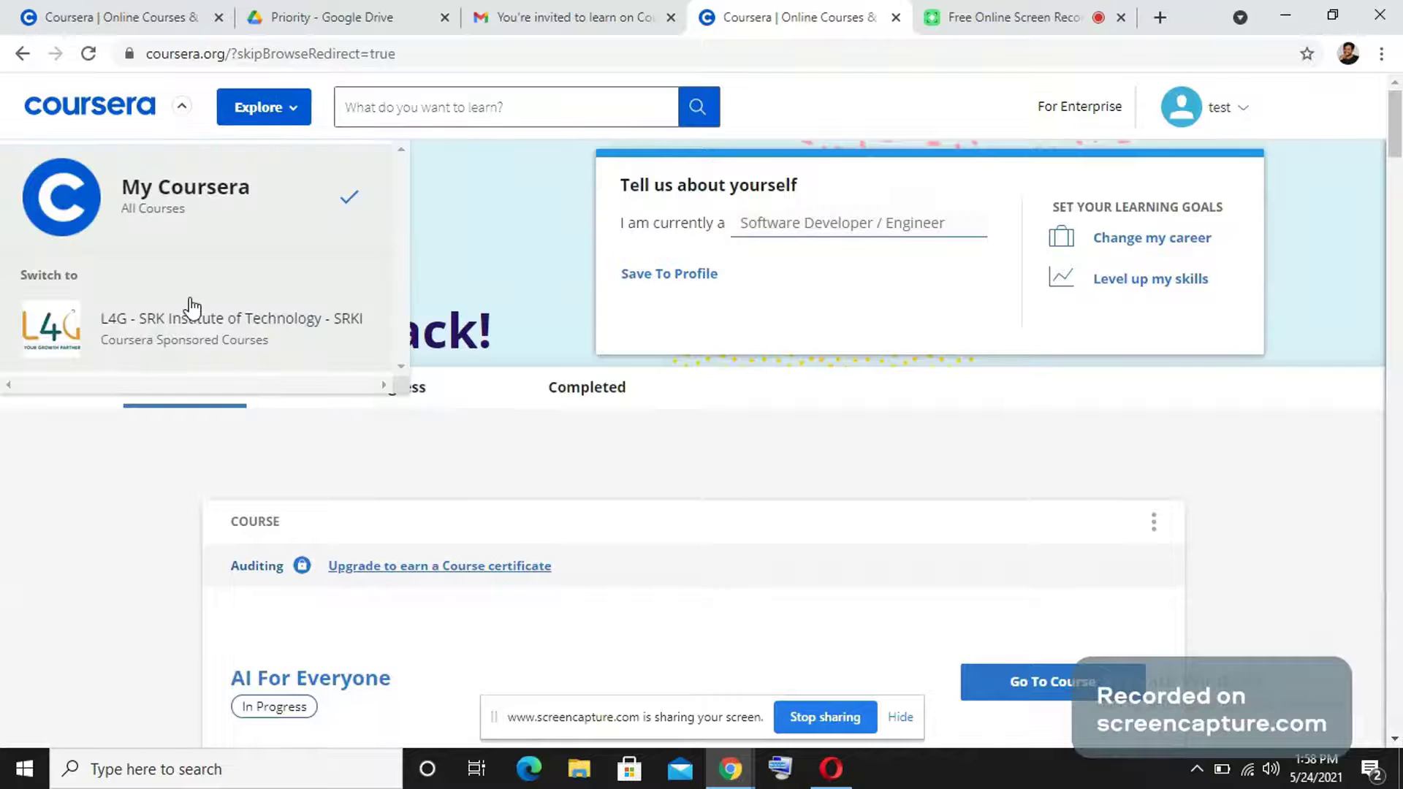
{"action": "scroll", "coordinate": [192, 303], "scroll_direction": "down", "scroll_amount": 3}
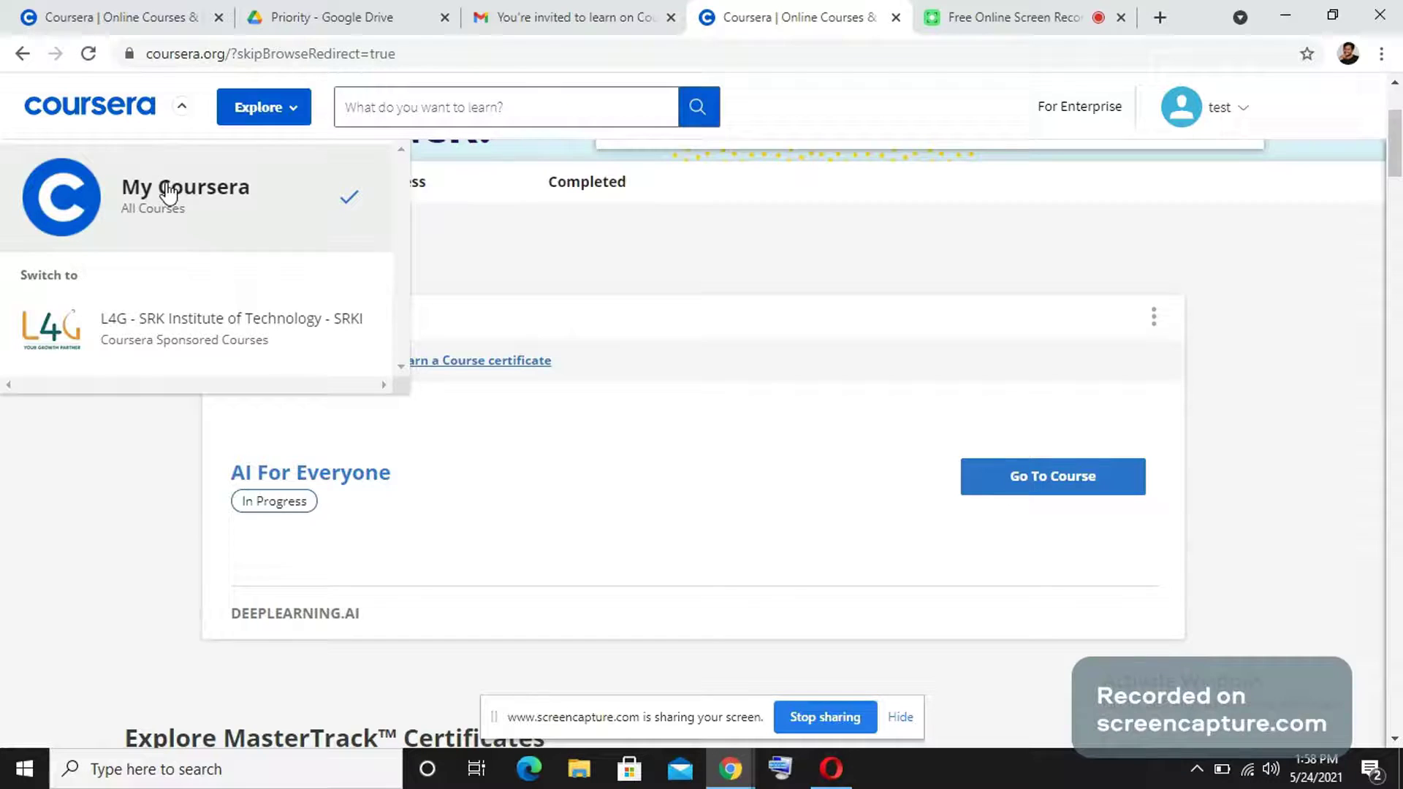
{"action": "scroll", "coordinate": [166, 208], "scroll_direction": "down", "scroll_amount": 2}
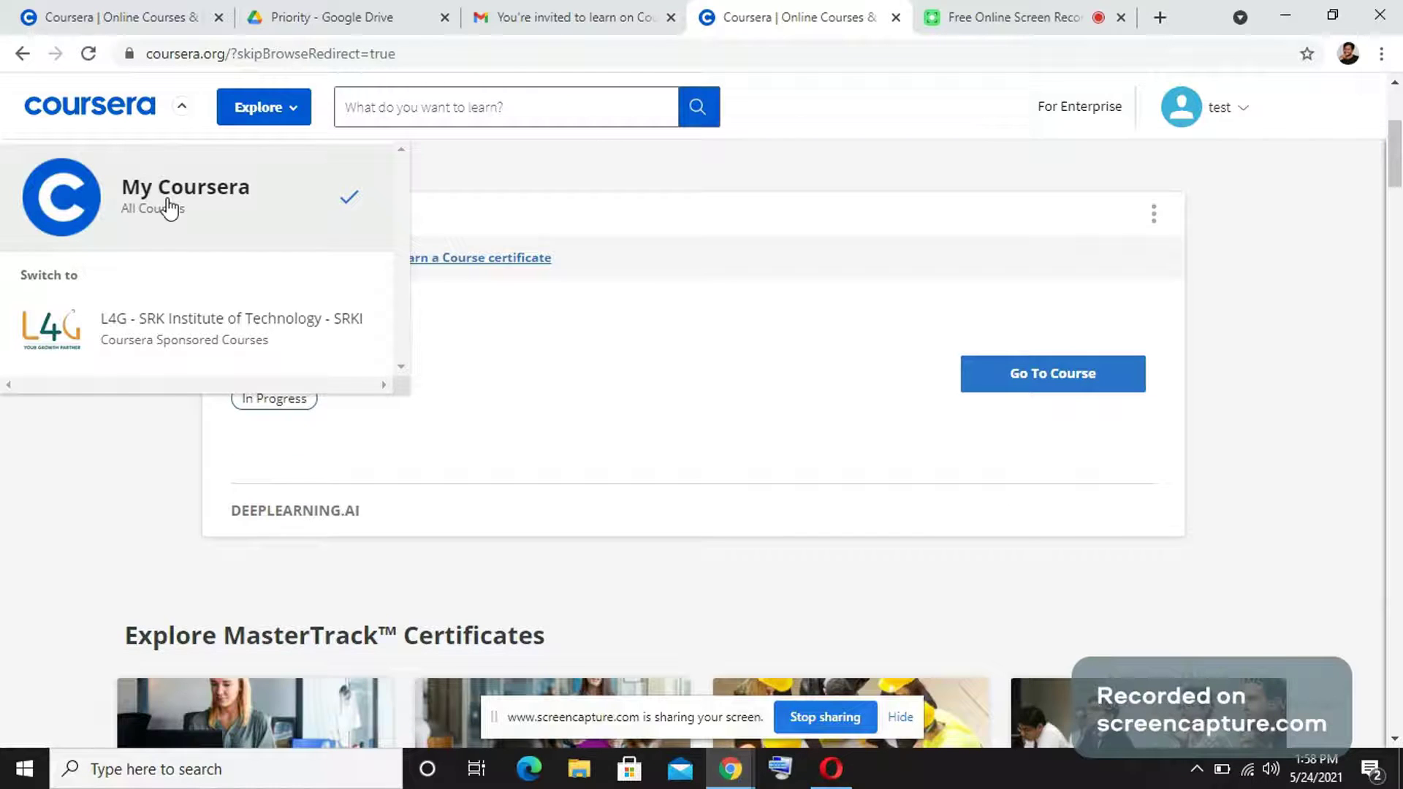
{"action": "scroll", "coordinate": [185, 307], "scroll_direction": "down", "scroll_amount": 4}
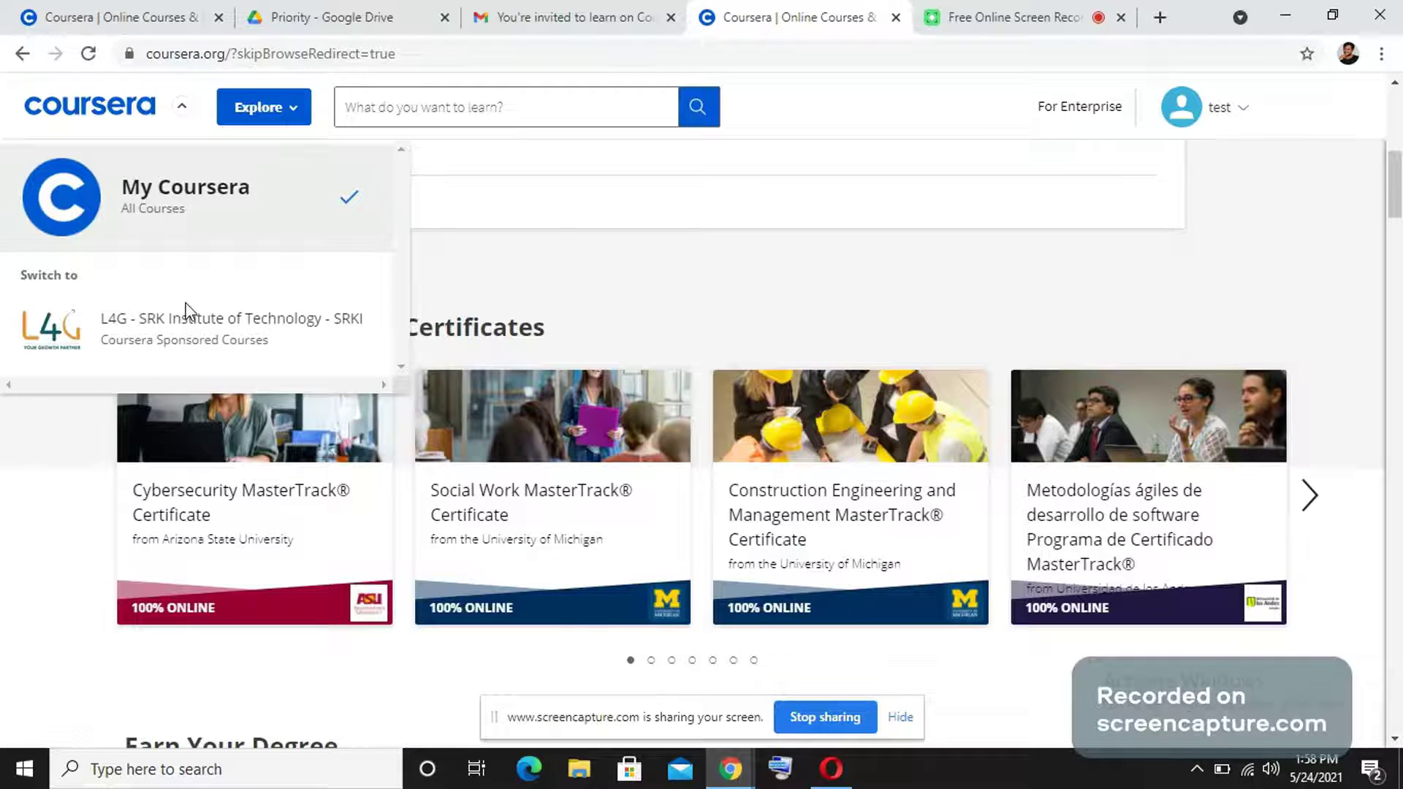
Switch to the L4G SRK Institute program and expand AI For Everyone's full course description.
{"action": "left_click", "coordinate": [78, 210]}
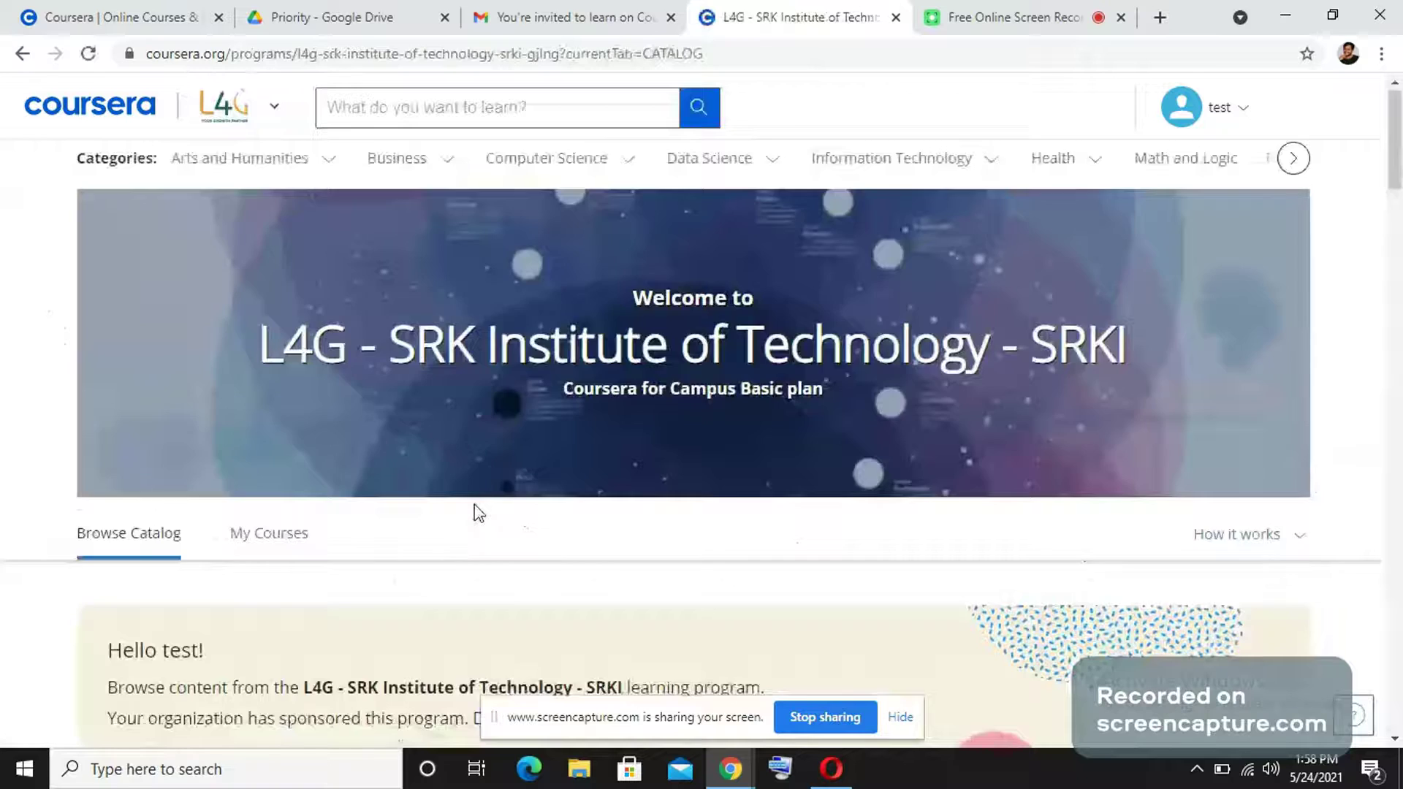
{"action": "scroll", "coordinate": [479, 513], "scroll_direction": "down", "scroll_amount": 4}
{"action": "scroll", "coordinate": [465, 494], "scroll_direction": "down", "scroll_amount": 5}
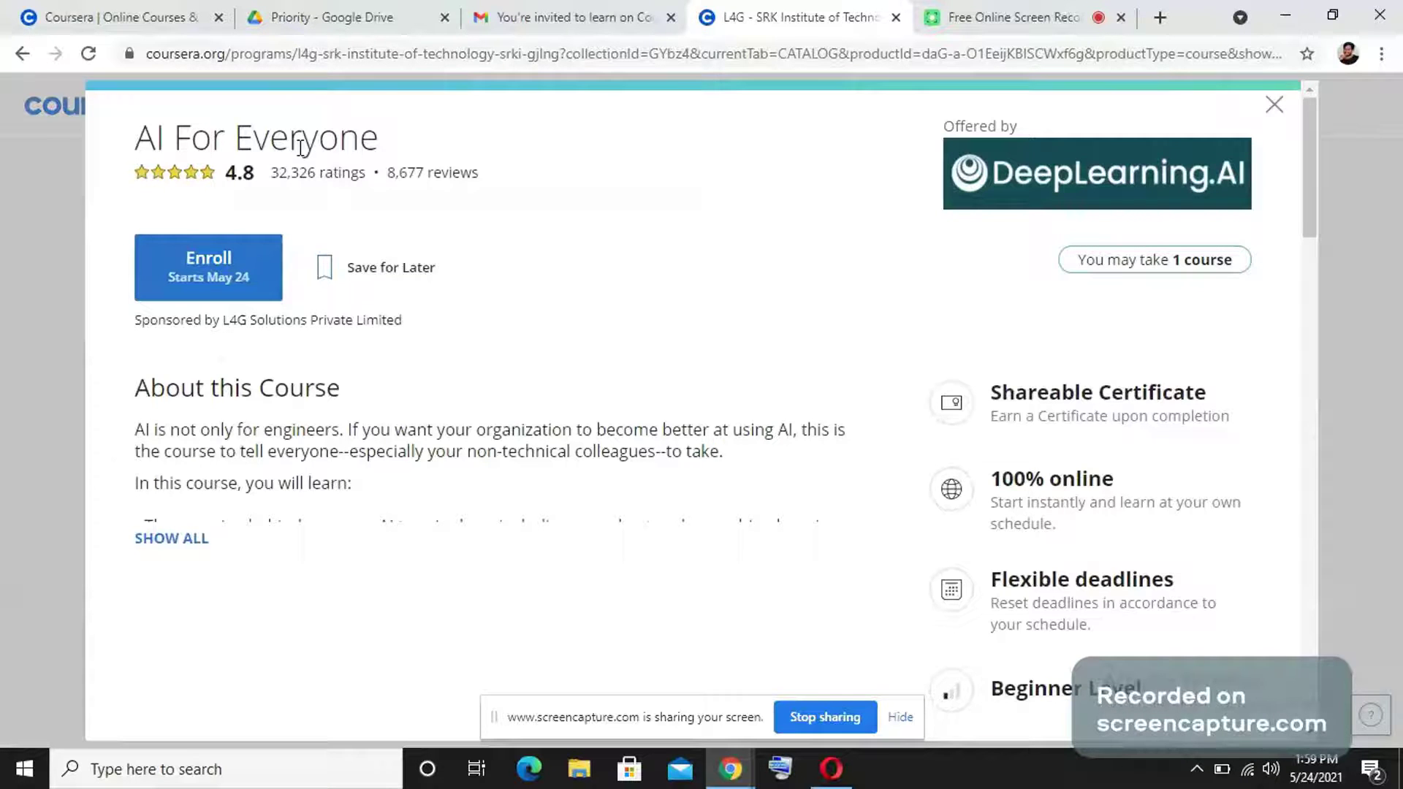
{"action": "left_click", "coordinate": [198, 541]}
{"action": "scroll", "coordinate": [536, 475], "scroll_direction": "down", "scroll_amount": 4}
{"action": "scroll", "coordinate": [536, 475], "scroll_direction": "down", "scroll_amount": 10}
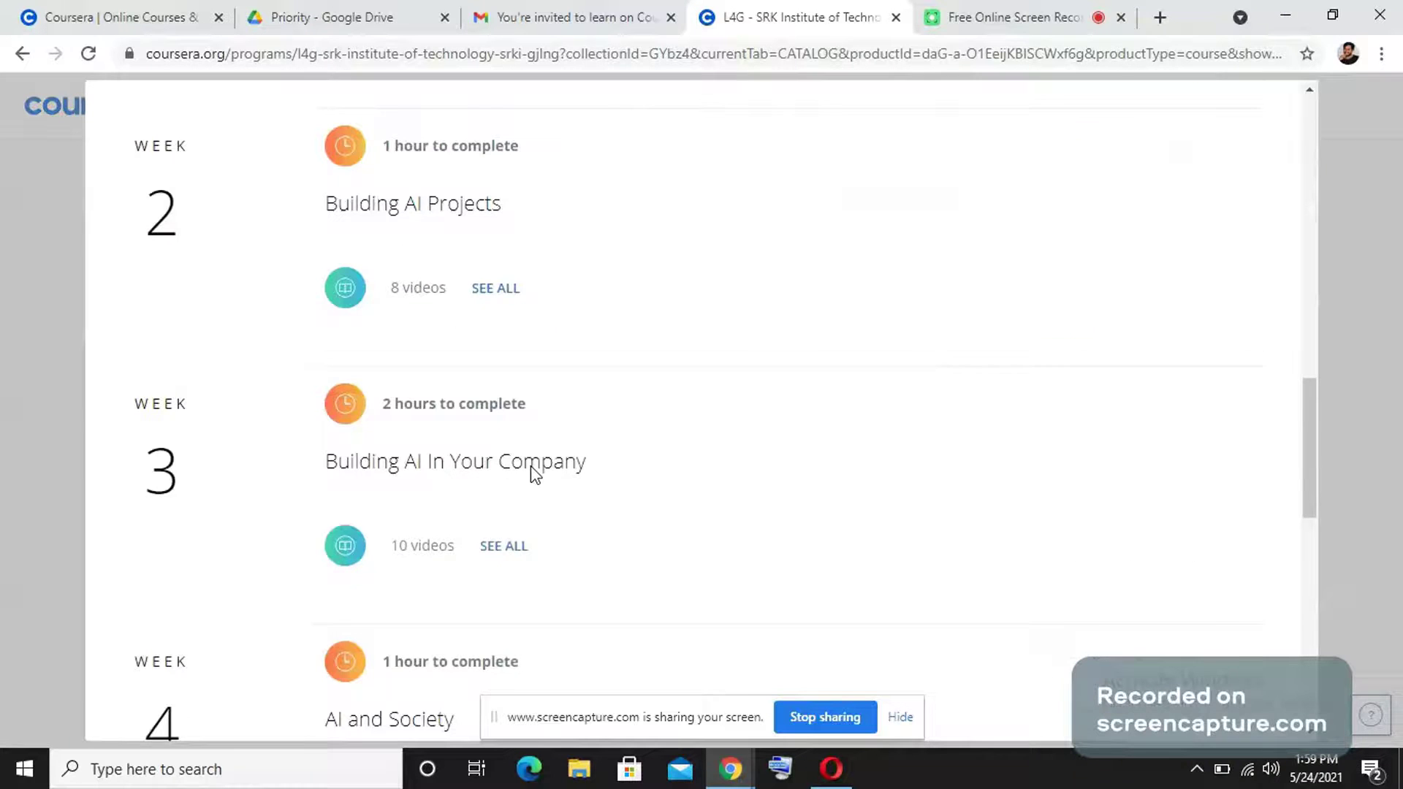
{"action": "scroll", "coordinate": [536, 474], "scroll_direction": "down", "scroll_amount": 7}
{"action": "scroll", "coordinate": [534, 471], "scroll_direction": "down", "scroll_amount": 6}
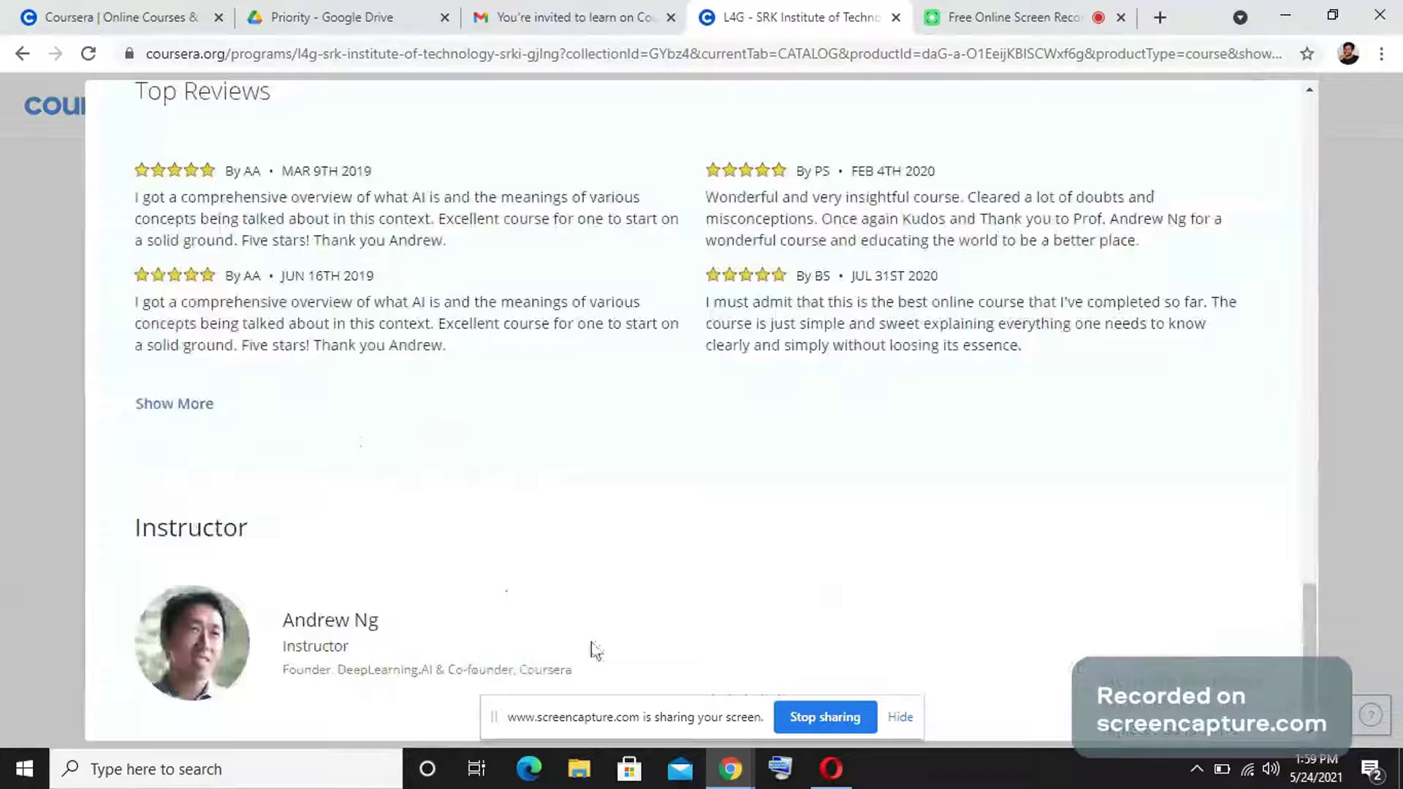
{"action": "scroll", "coordinate": [595, 650], "scroll_direction": "up", "scroll_amount": 10}
{"action": "scroll", "coordinate": [471, 404], "scroll_direction": "up", "scroll_amount": 8}
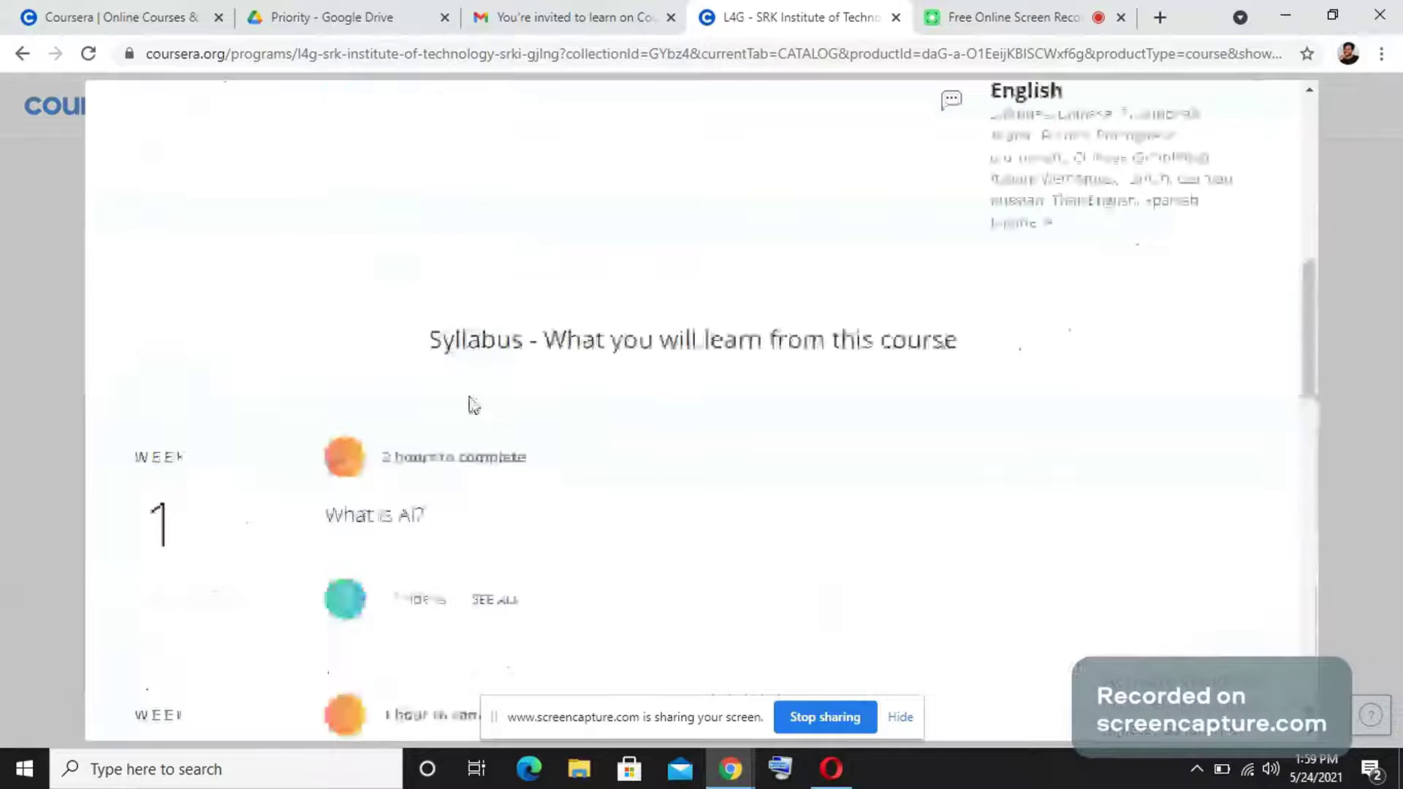
{"action": "scroll", "coordinate": [460, 439], "scroll_direction": "down", "scroll_amount": 1}
{"action": "scroll", "coordinate": [447, 478], "scroll_direction": "down", "scroll_amount": 1}
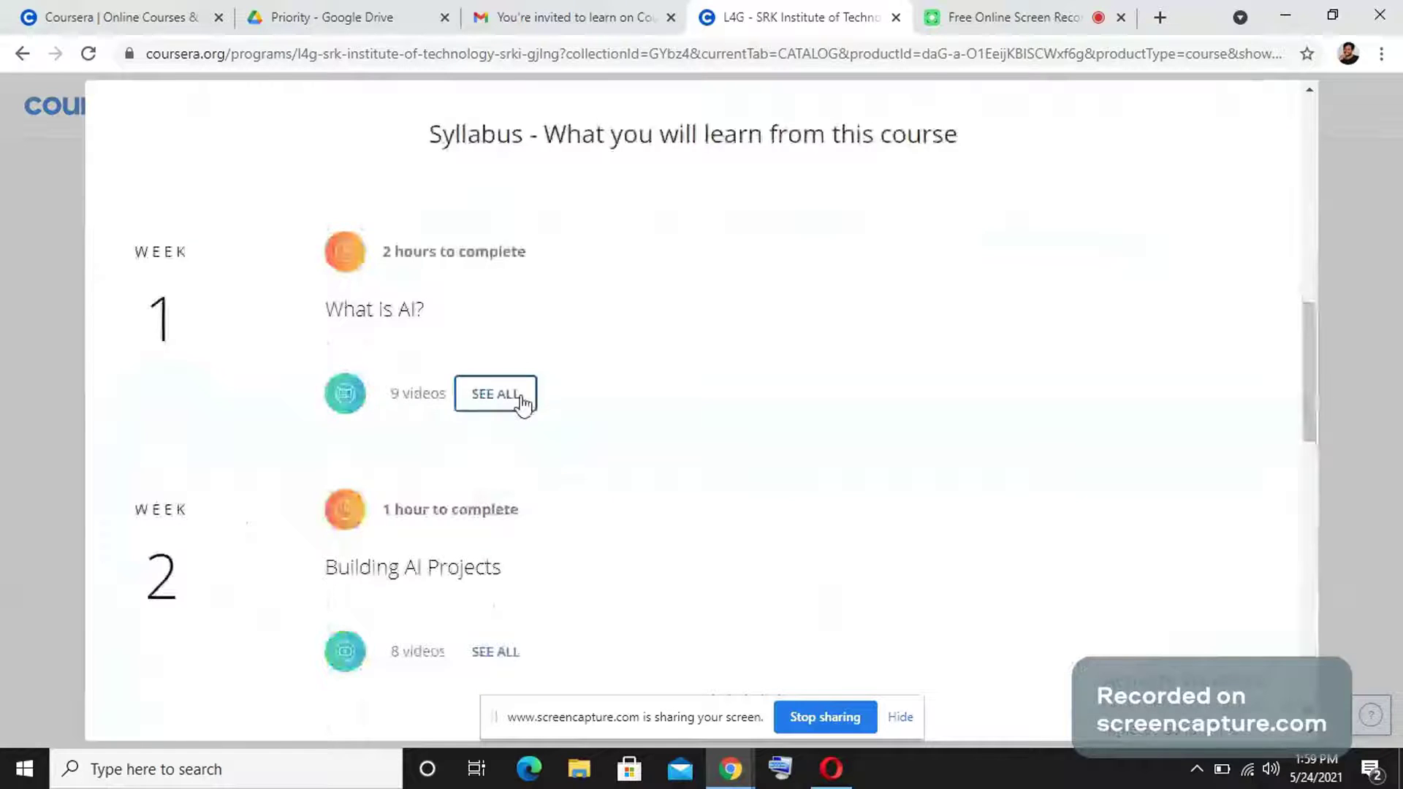
Expand the Week 1 video list, then enroll in AI For Everyone.
{"action": "left_click", "coordinate": [495, 395]}
{"action": "scroll", "coordinate": [519, 406], "scroll_direction": "down", "scroll_amount": 1}
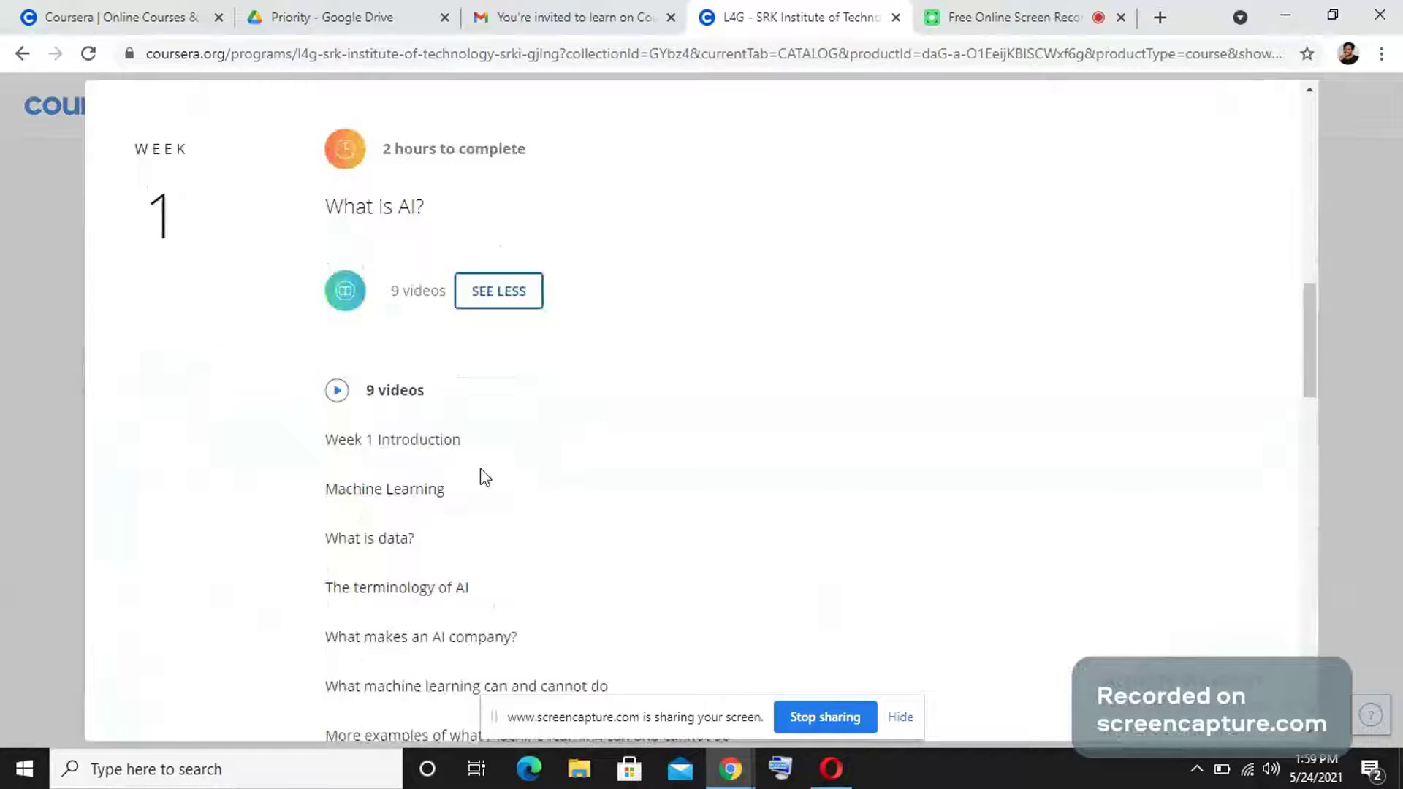
{"action": "scroll", "coordinate": [485, 477], "scroll_direction": "down", "scroll_amount": 4}
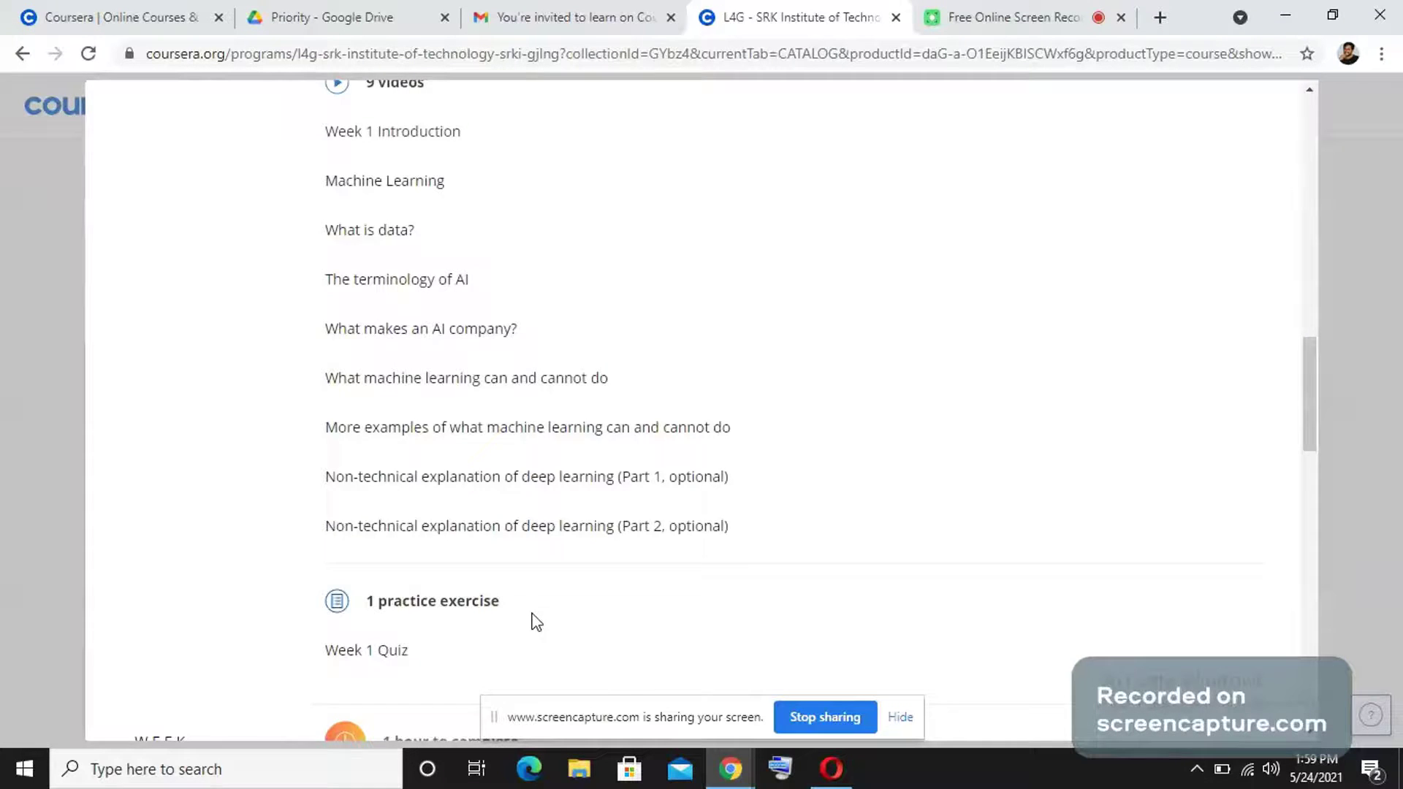
{"action": "scroll", "coordinate": [398, 476], "scroll_direction": "down", "scroll_amount": 3}
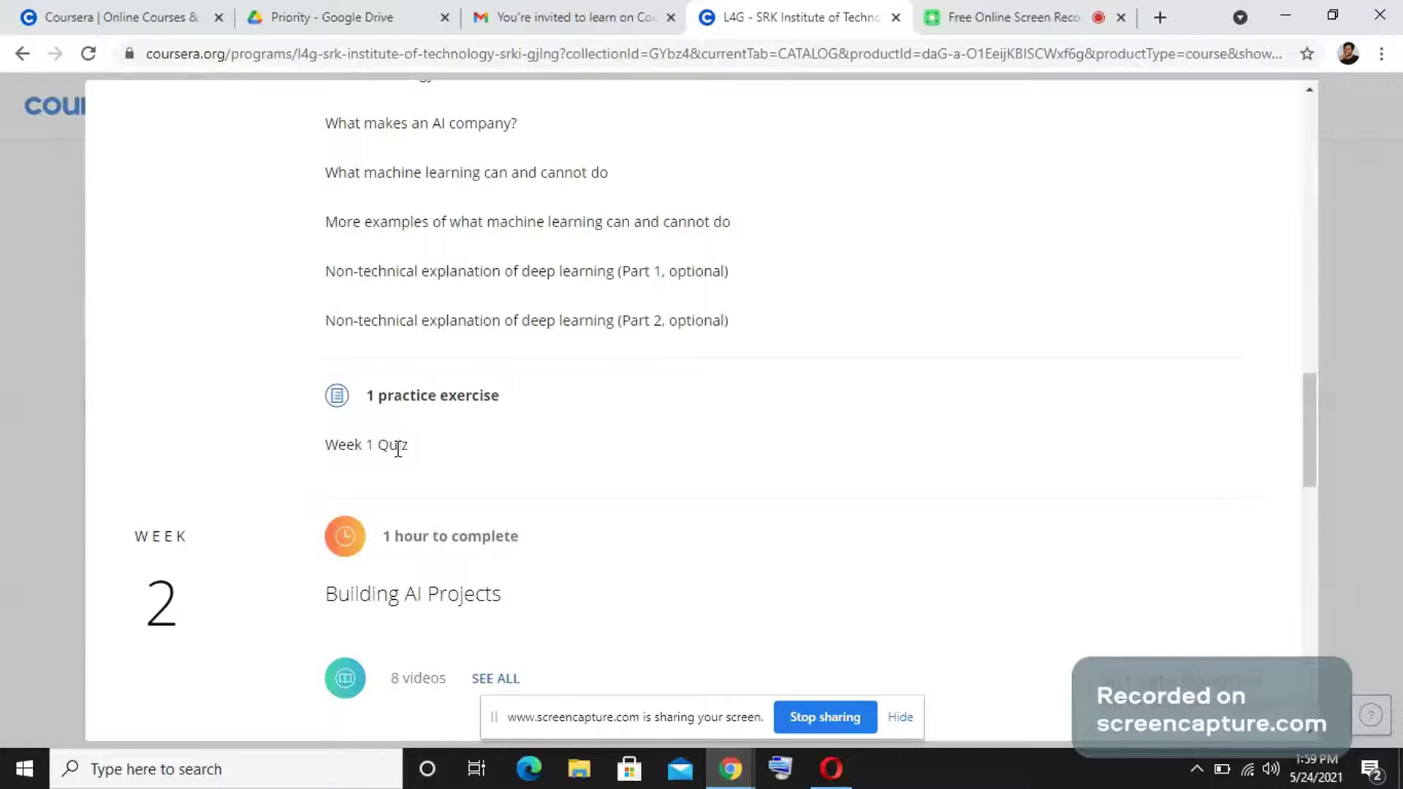
{"action": "scroll", "coordinate": [398, 447], "scroll_direction": "up", "scroll_amount": 8}
{"action": "scroll", "coordinate": [398, 446], "scroll_direction": "up", "scroll_amount": 7}
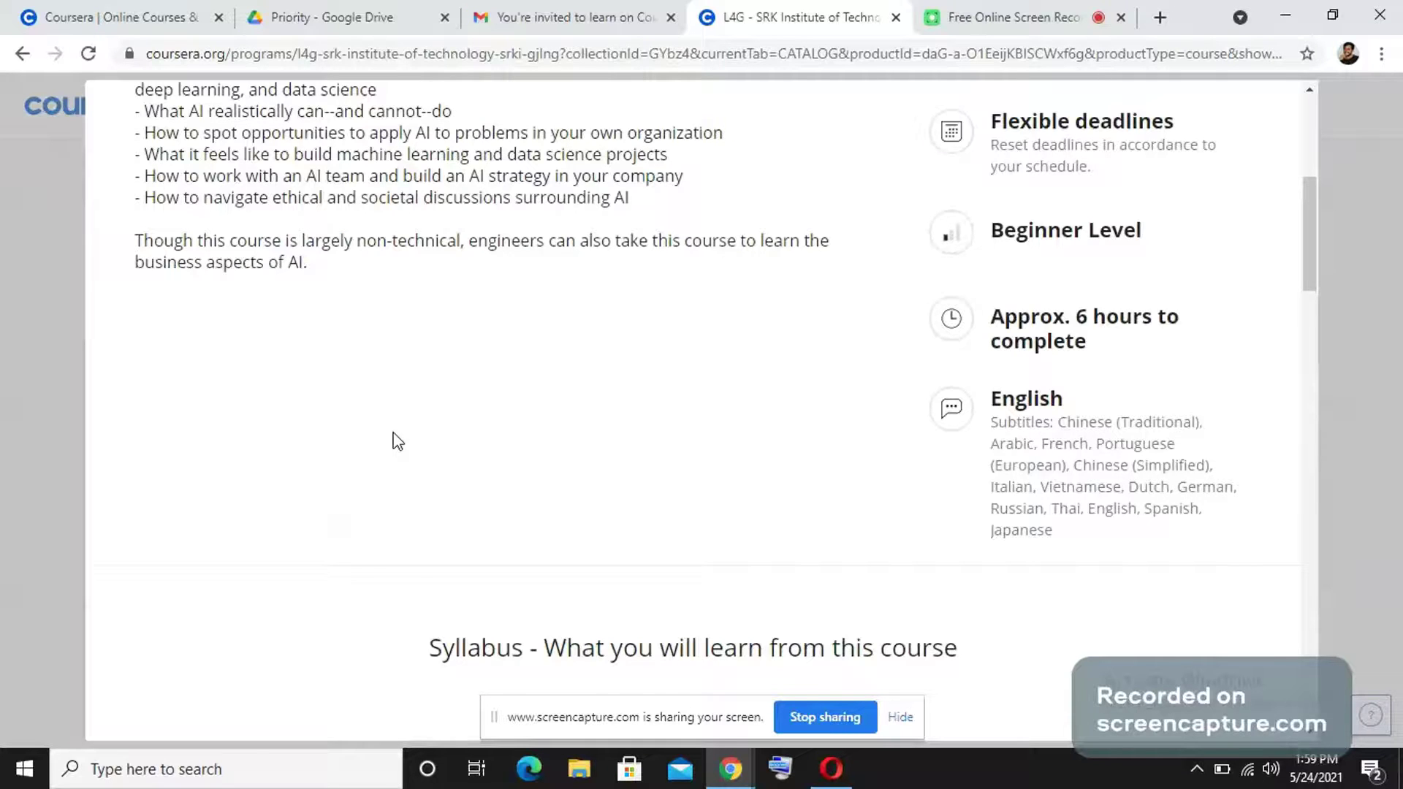
{"action": "scroll", "coordinate": [395, 440], "scroll_direction": "up", "scroll_amount": 6}
{"action": "left_click", "coordinate": [264, 272]}
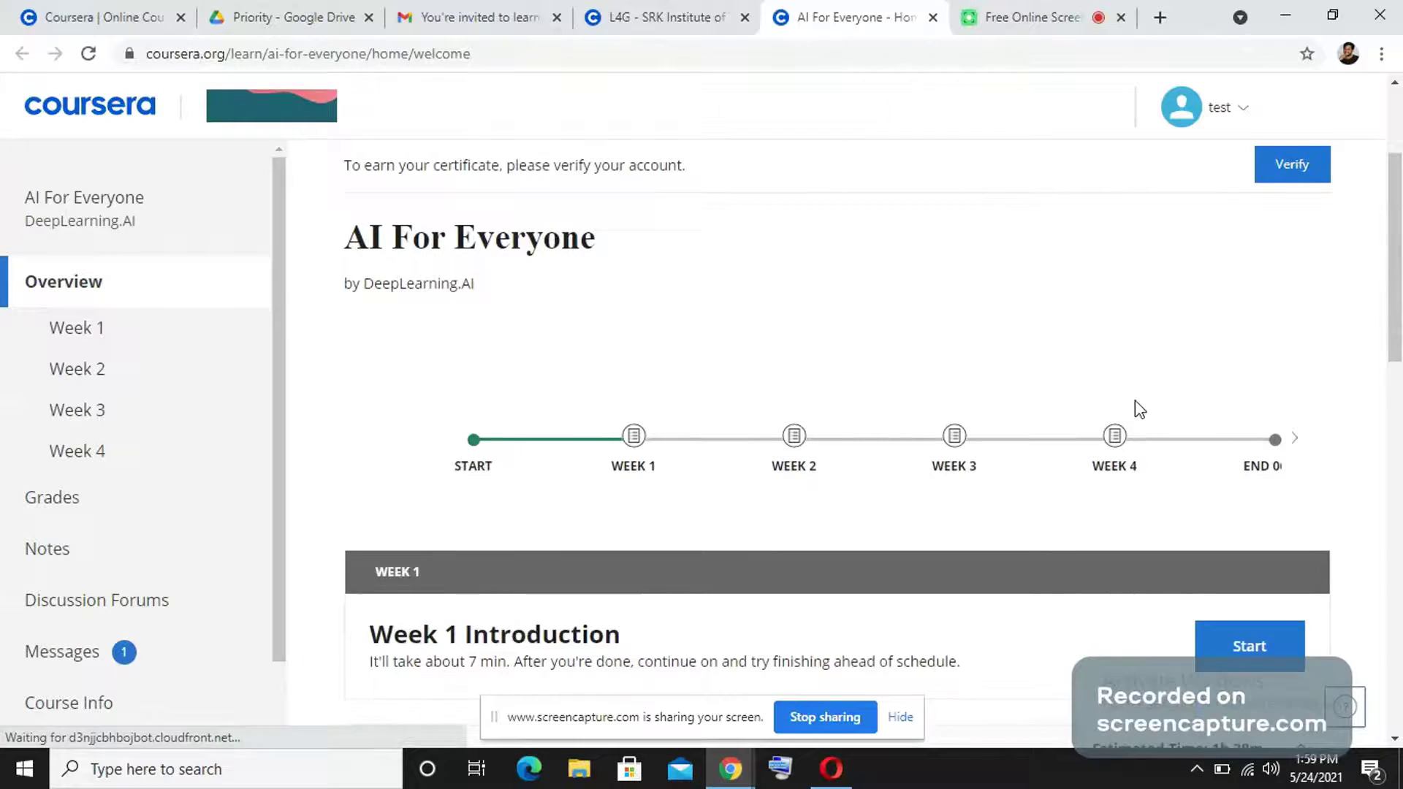
Open AI For Everyone's Week 1 page and browse its 'What is AI?' videos and Week 1 Quiz.
{"action": "scroll", "coordinate": [1221, 470], "scroll_direction": "down", "scroll_amount": 3}
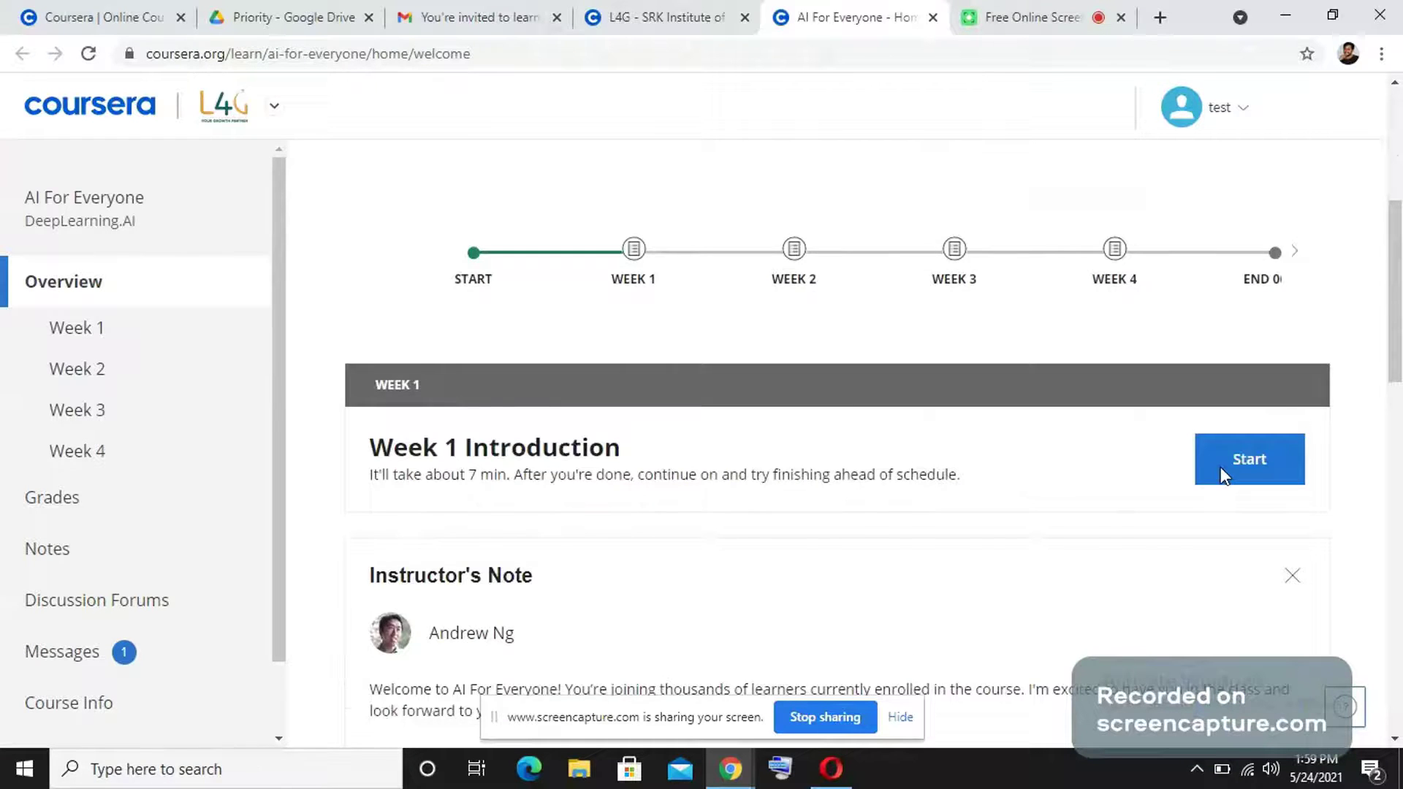
{"action": "scroll", "coordinate": [398, 533], "scroll_direction": "down", "scroll_amount": 2}
{"action": "left_click", "coordinate": [158, 347]}
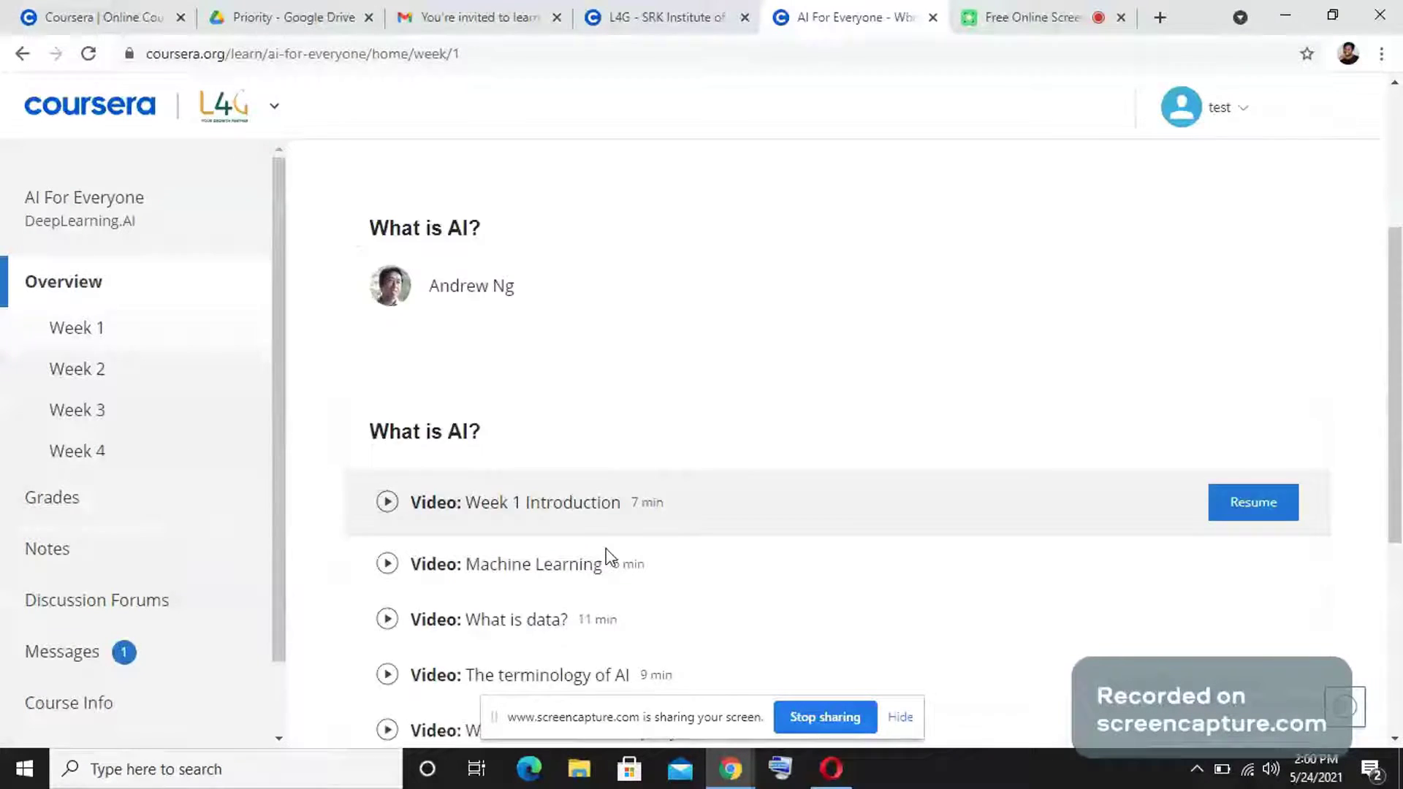
{"action": "scroll", "coordinate": [575, 249], "scroll_direction": "down", "scroll_amount": 4}
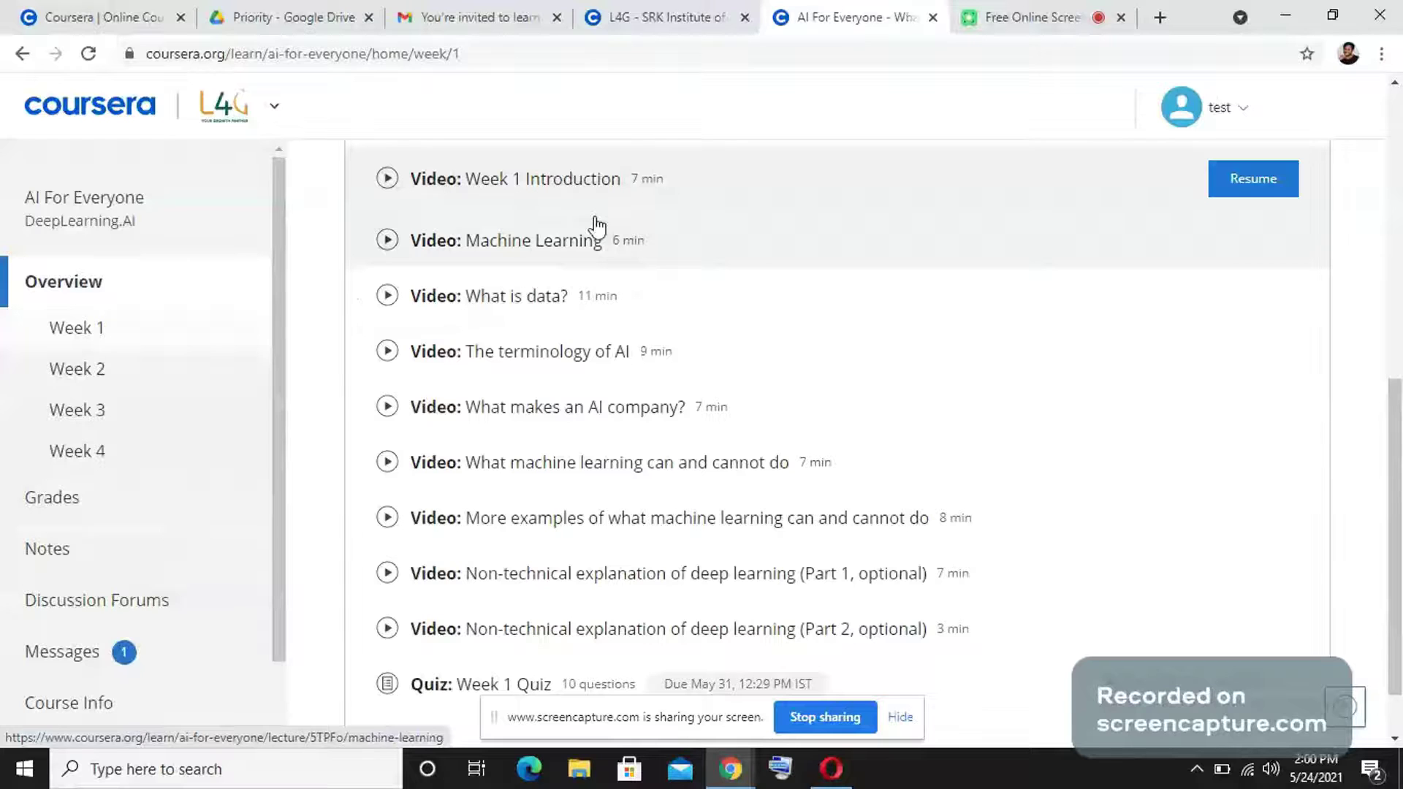
{"action": "scroll", "coordinate": [623, 524], "scroll_direction": "down", "scroll_amount": 1}
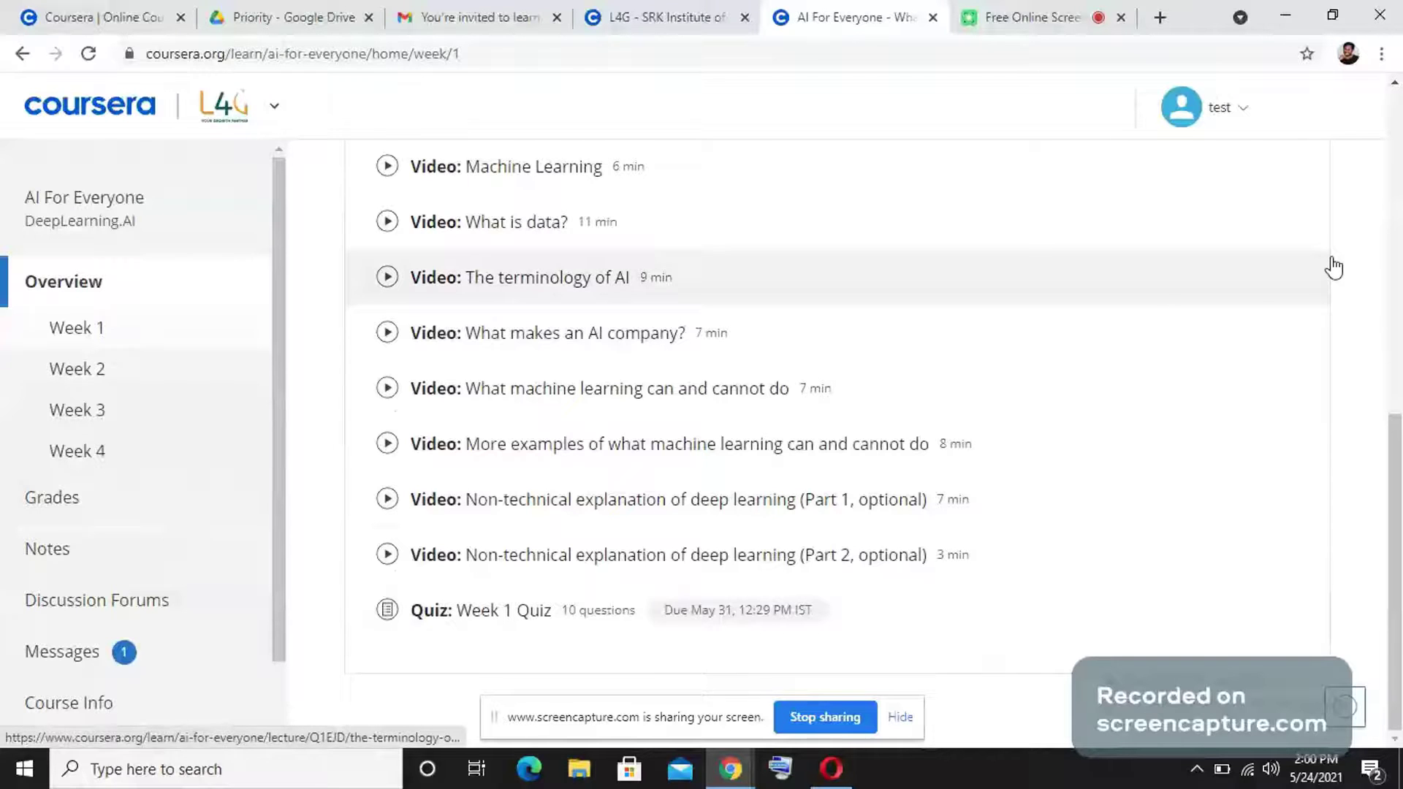
{"action": "scroll", "coordinate": [1155, 292], "scroll_direction": "up", "scroll_amount": 10}
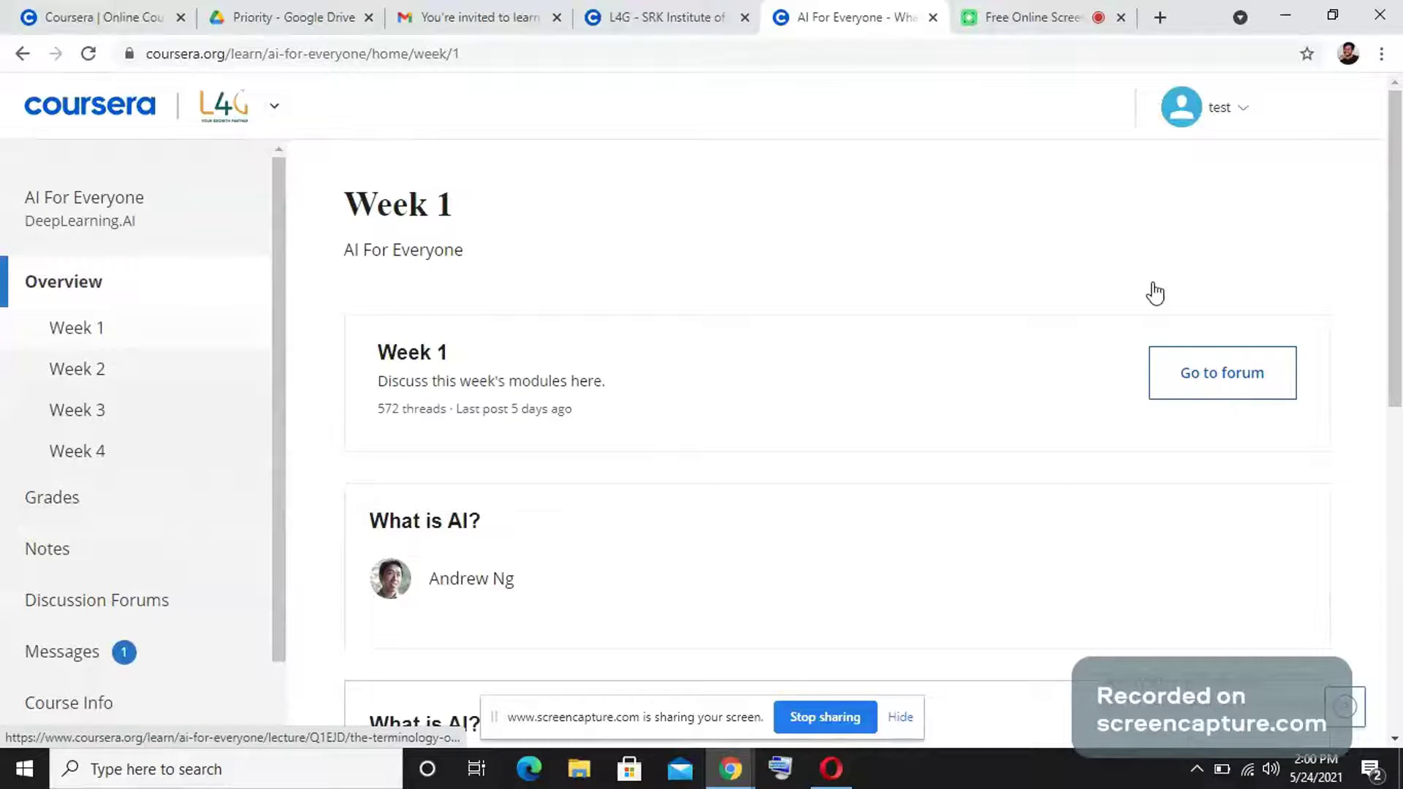
Open the learner's profile from the account menu and start editing the profile details.
{"action": "left_click", "coordinate": [1233, 117]}
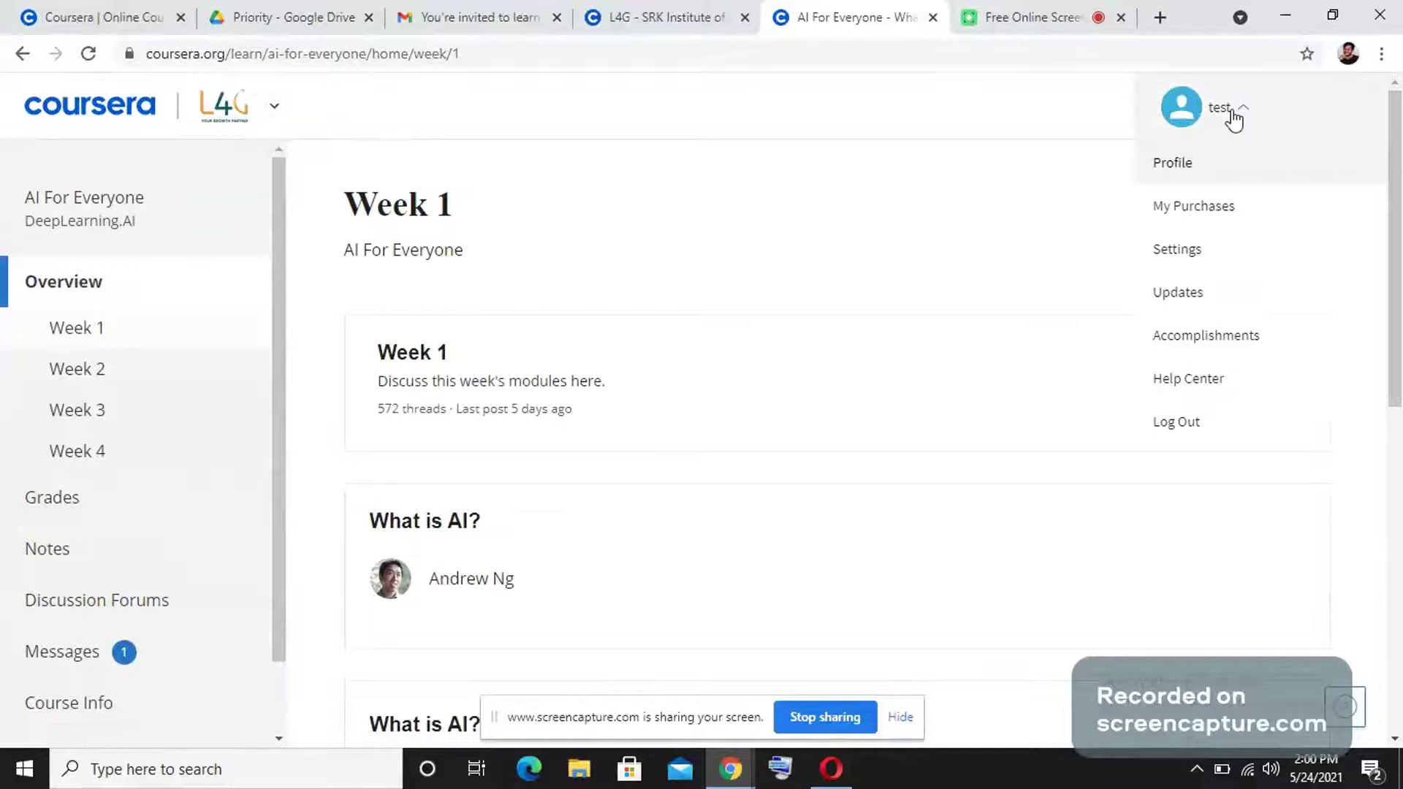
{"action": "left_click", "coordinate": [1216, 196]}
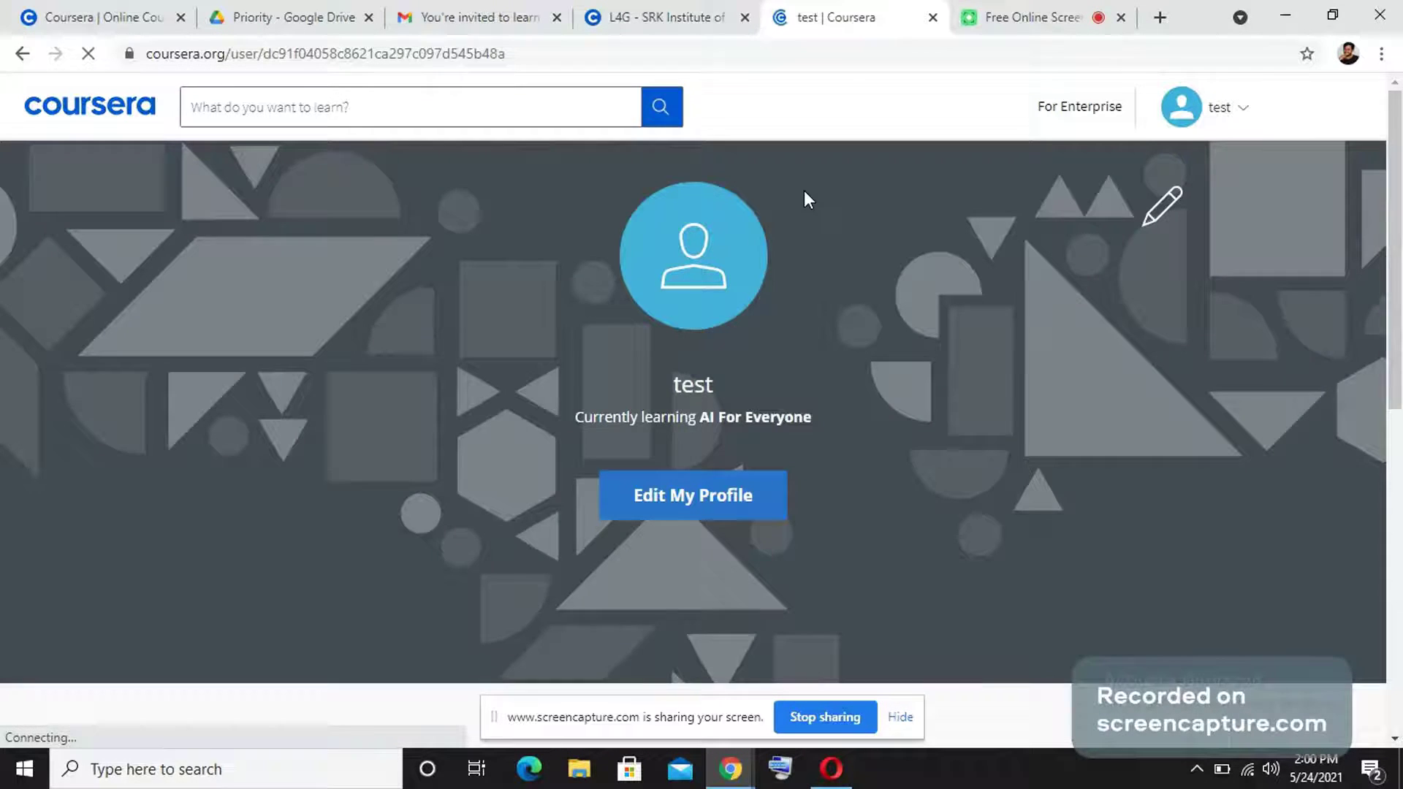
{"action": "scroll", "coordinate": [739, 362], "scroll_direction": "down", "scroll_amount": 3}
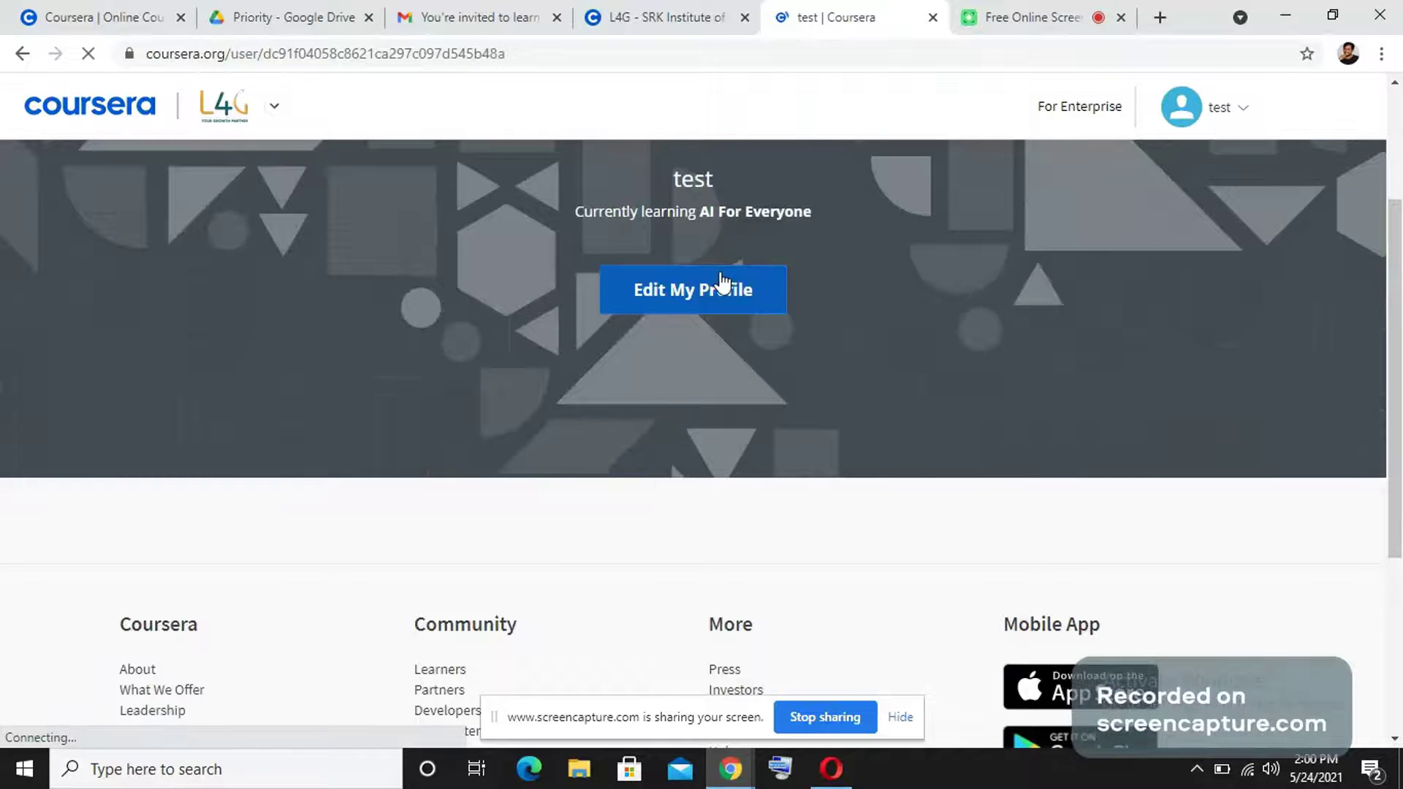
{"action": "left_click", "coordinate": [723, 301]}
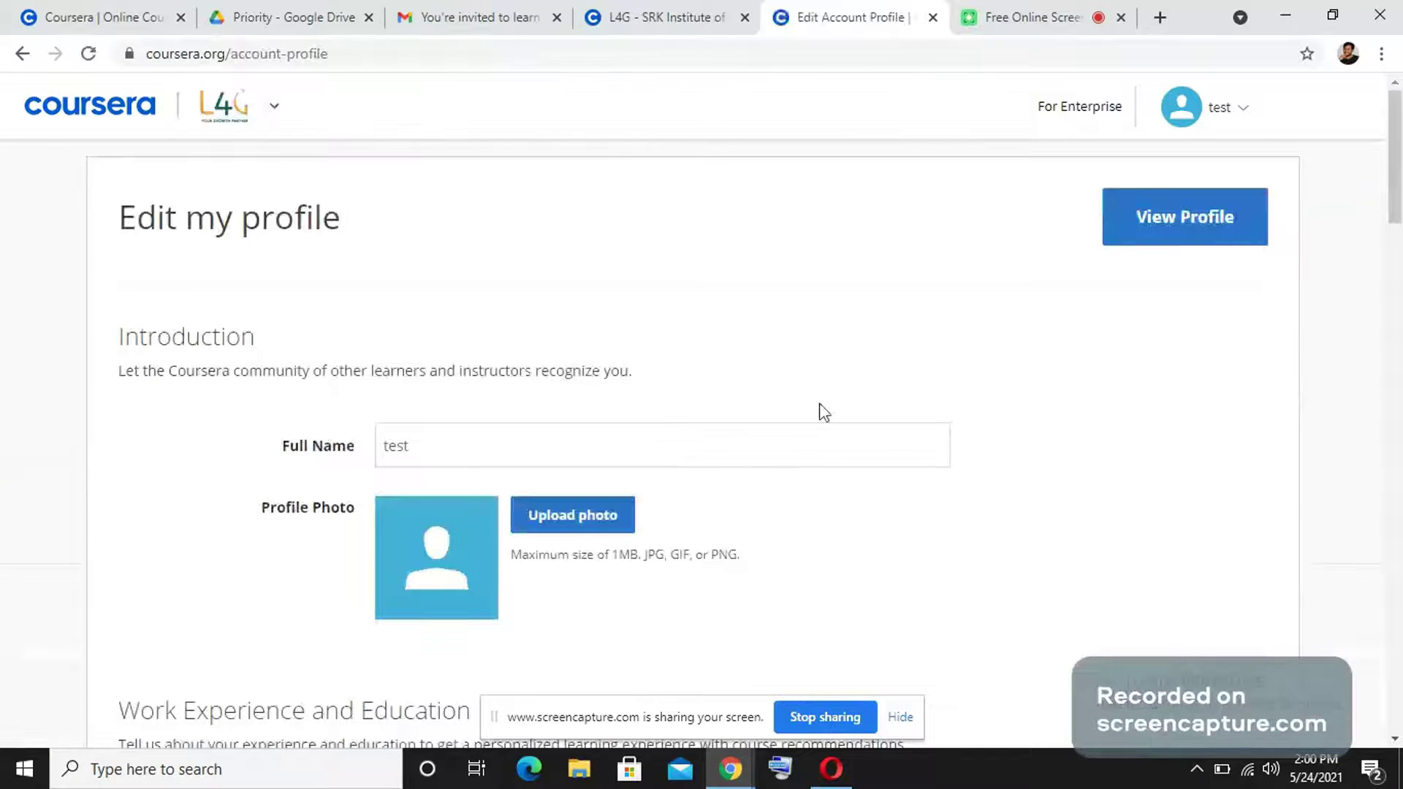
Scroll through Introduction, Work Experience and Education, and Details About You sections of Edit my profile.
{"action": "scroll", "coordinate": [840, 439], "scroll_direction": "down", "scroll_amount": 1}
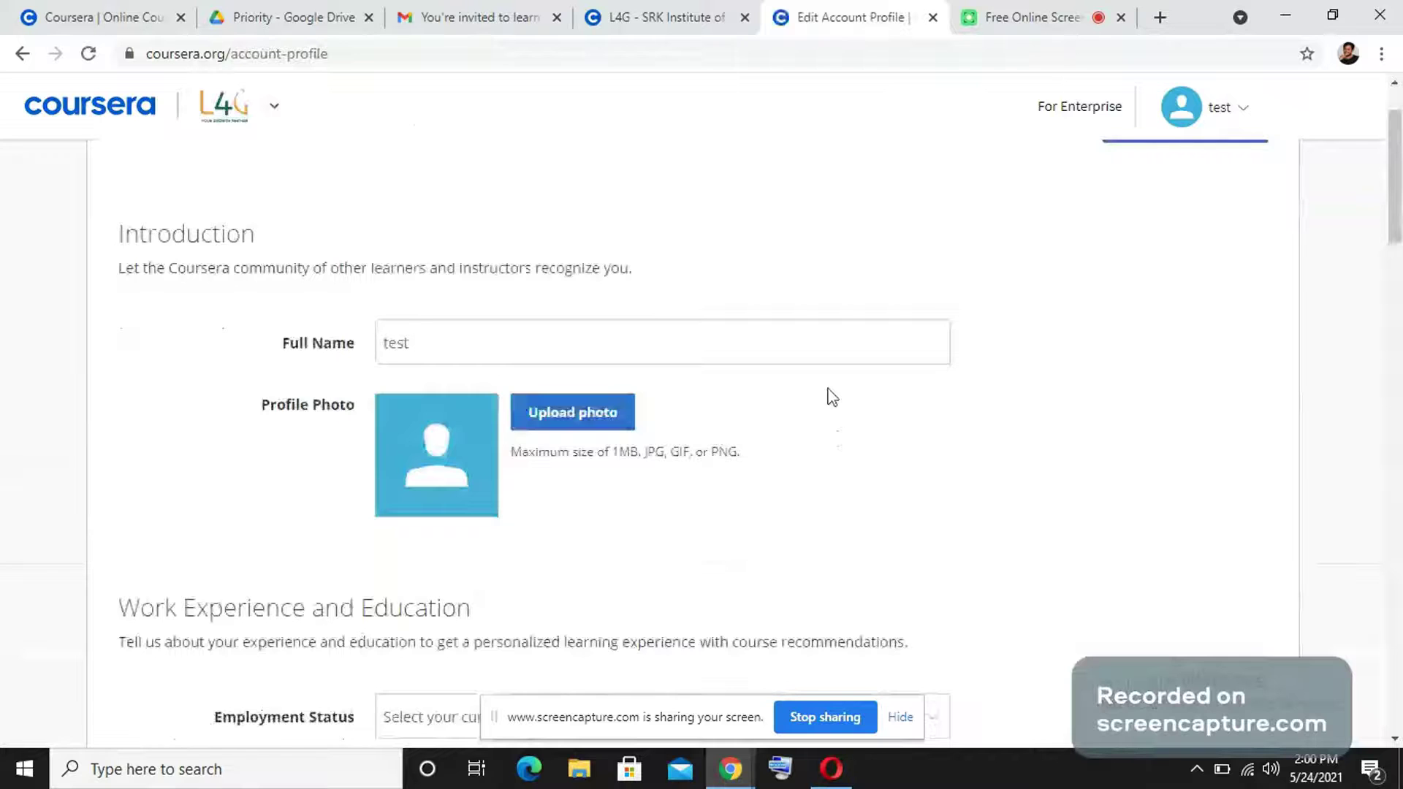
{"action": "scroll", "coordinate": [833, 398], "scroll_direction": "down", "scroll_amount": 2}
{"action": "scroll", "coordinate": [1108, 436], "scroll_direction": "down", "scroll_amount": 5}
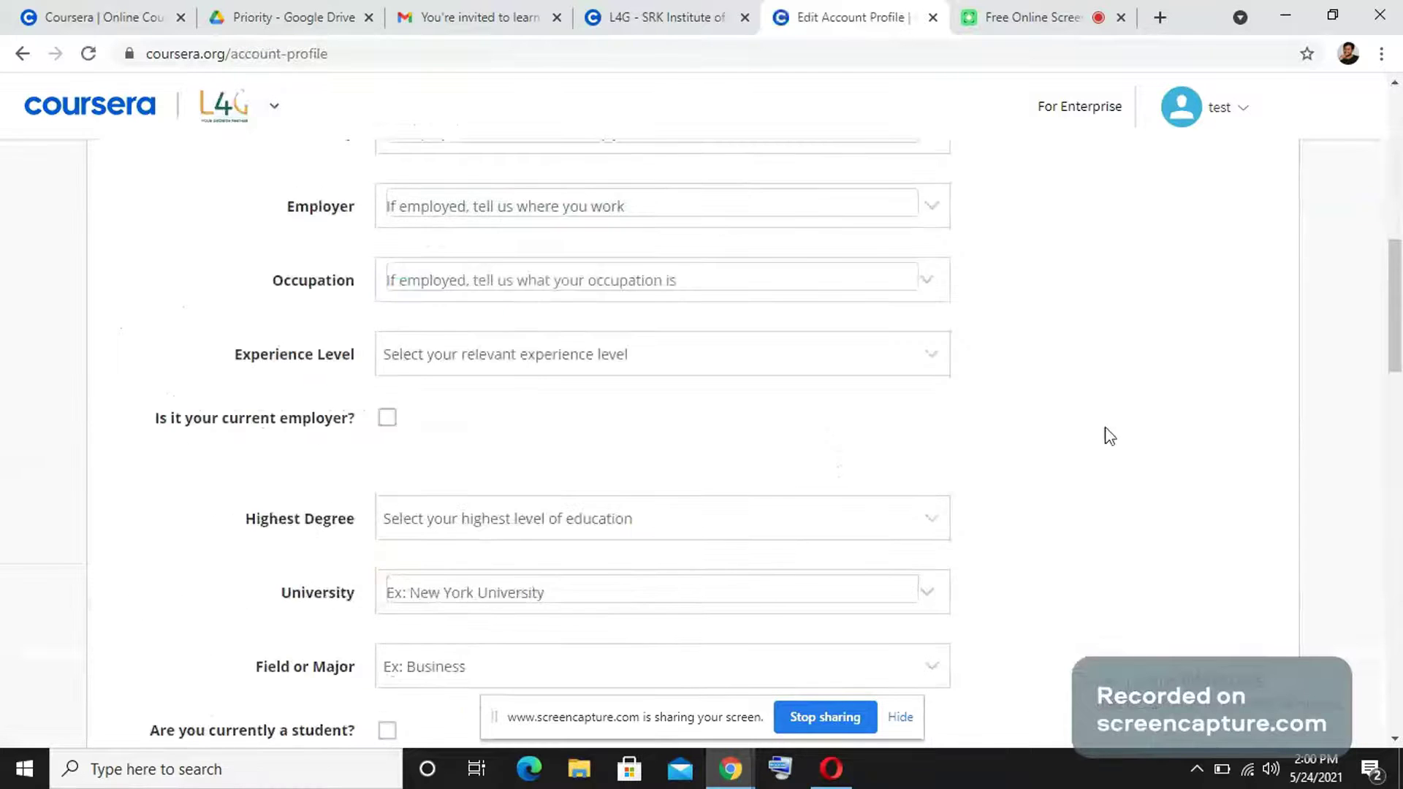
{"action": "scroll", "coordinate": [1109, 437], "scroll_direction": "down", "scroll_amount": 3}
{"action": "scroll", "coordinate": [1161, 476], "scroll_direction": "down", "scroll_amount": 5}
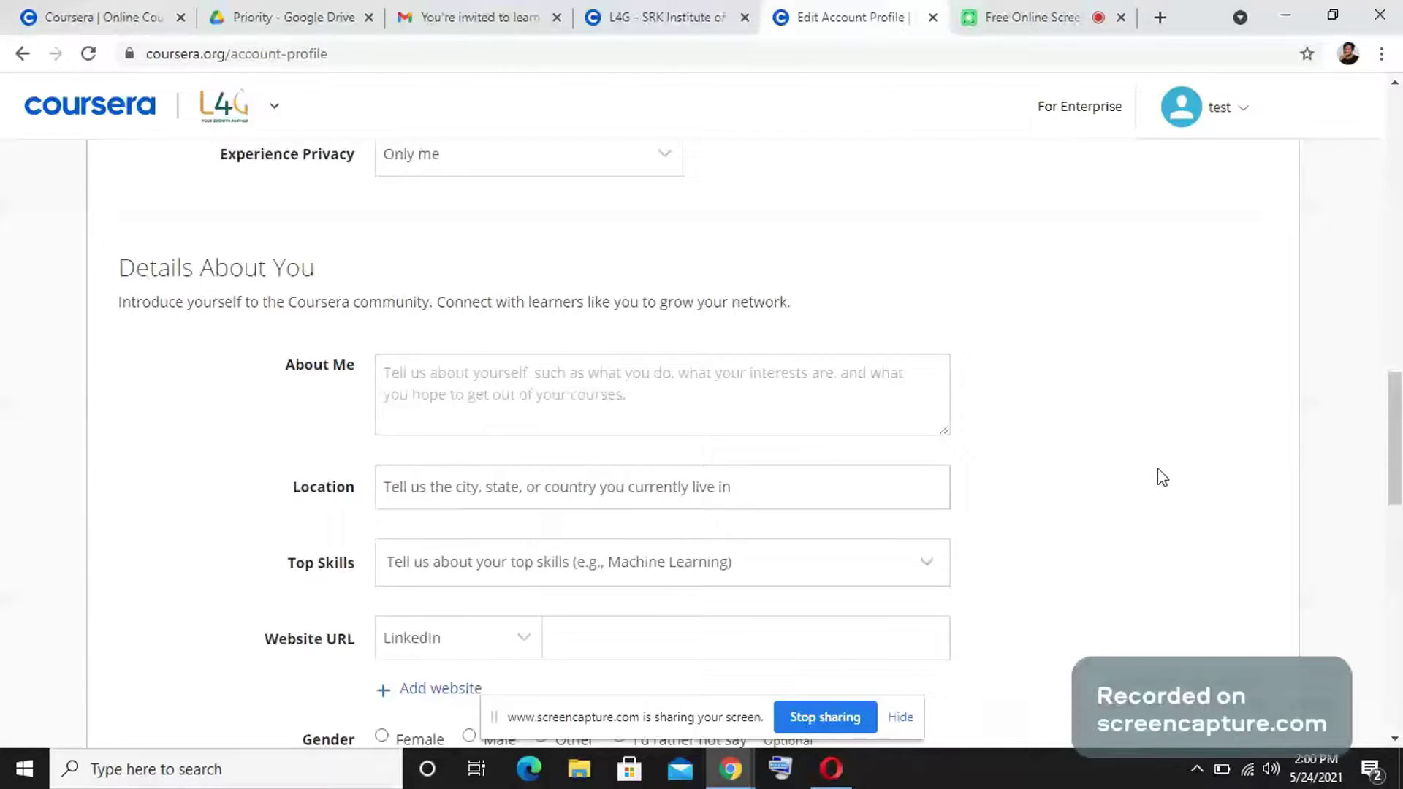
{"action": "scroll", "coordinate": [1206, 475], "scroll_direction": "up", "scroll_amount": 1}
{"action": "scroll", "coordinate": [1228, 449], "scroll_direction": "up", "scroll_amount": 6}
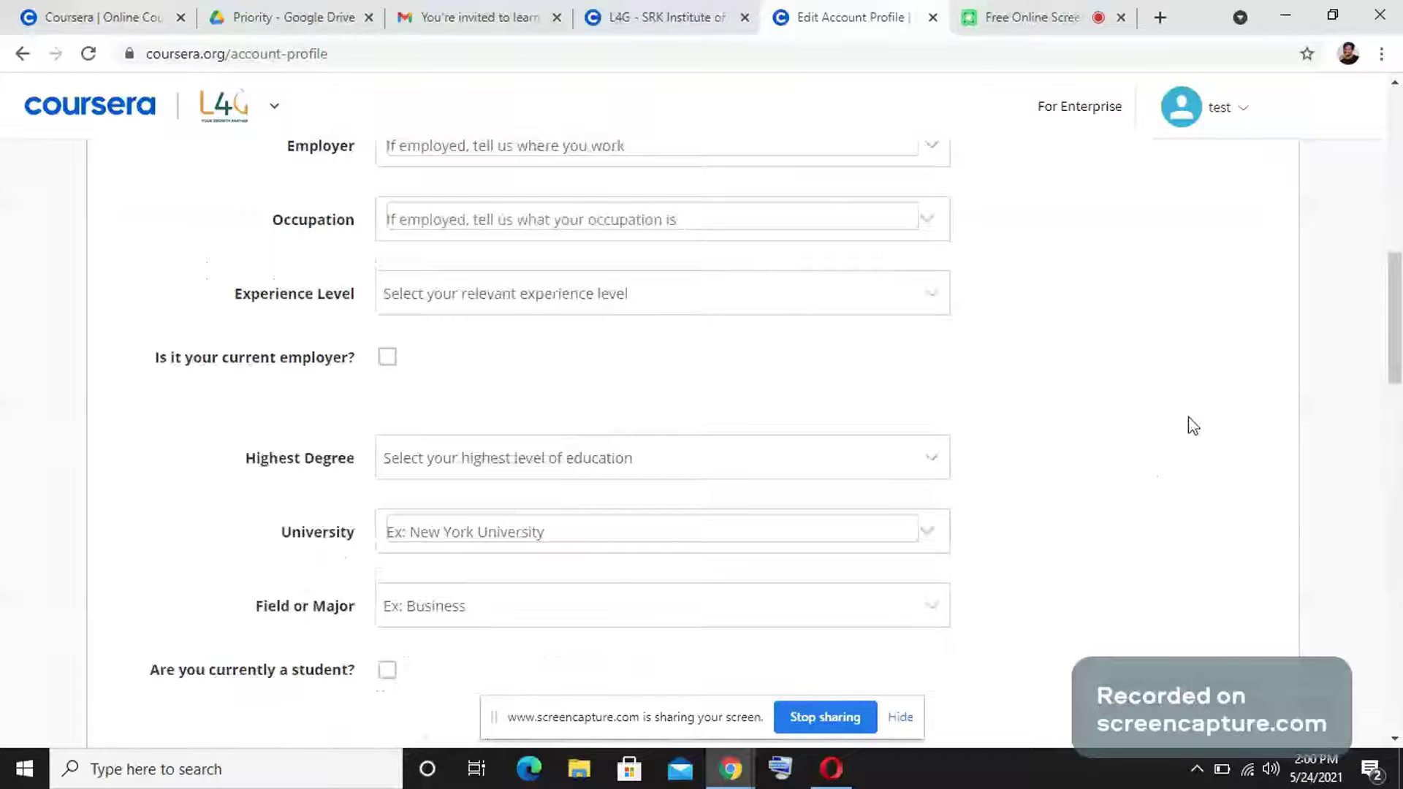
{"action": "scroll", "coordinate": [1195, 413], "scroll_direction": "up", "scroll_amount": 9}
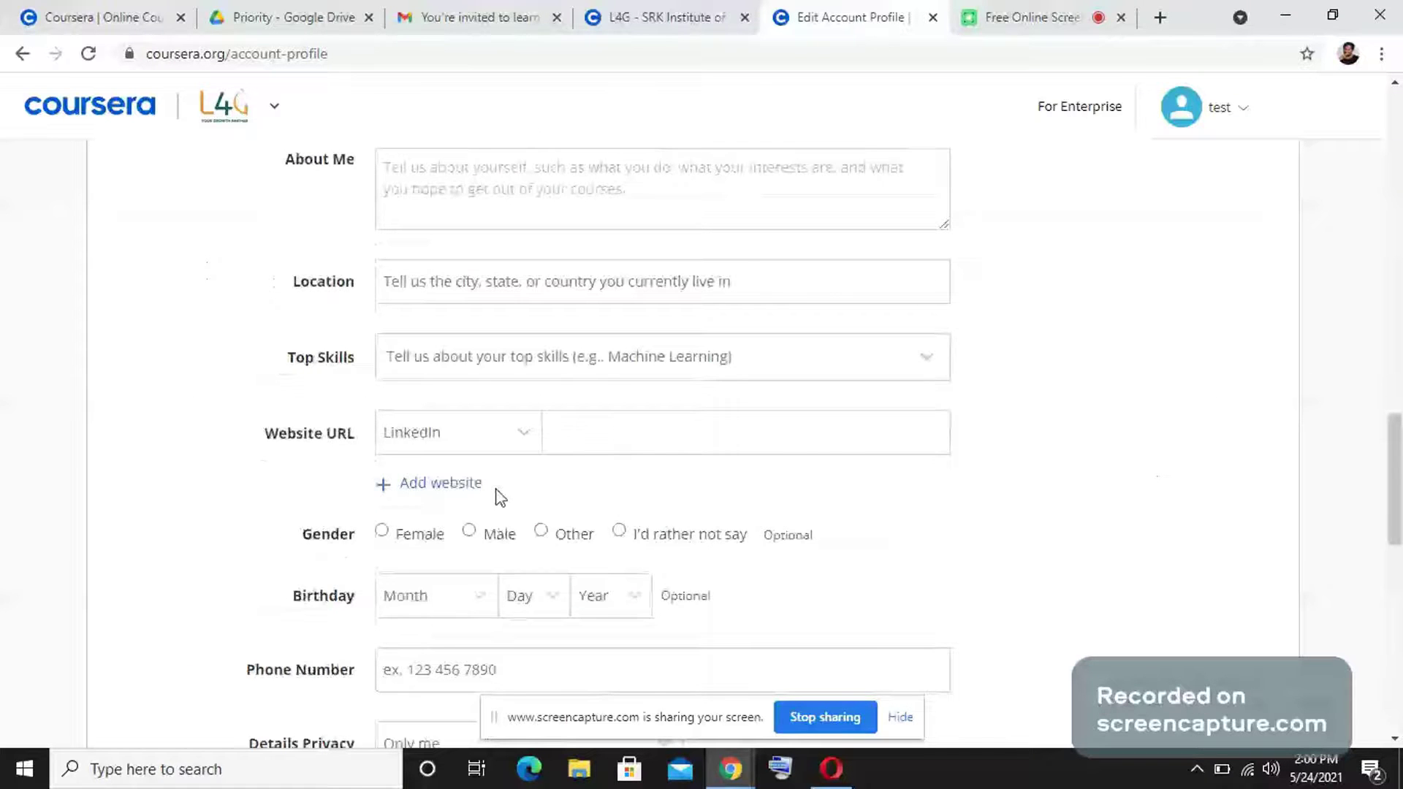
{"action": "scroll", "coordinate": [1022, 470], "scroll_direction": "up", "scroll_amount": 1}
{"action": "scroll", "coordinate": [1022, 470], "scroll_direction": "down", "scroll_amount": 5}
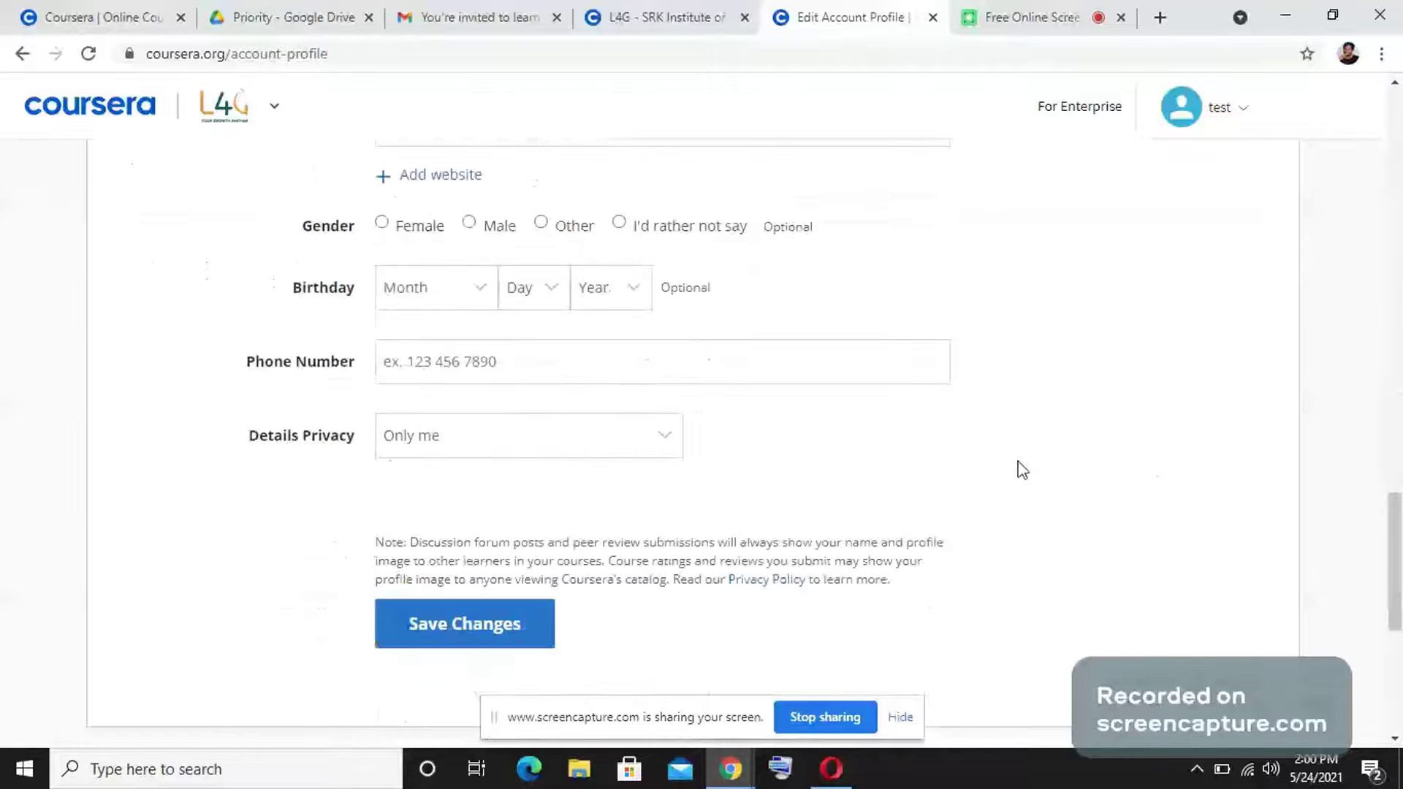
{"action": "scroll", "coordinate": [1022, 470], "scroll_direction": "down", "scroll_amount": 8}
{"action": "scroll", "coordinate": [1024, 469], "scroll_direction": "up", "scroll_amount": 15}
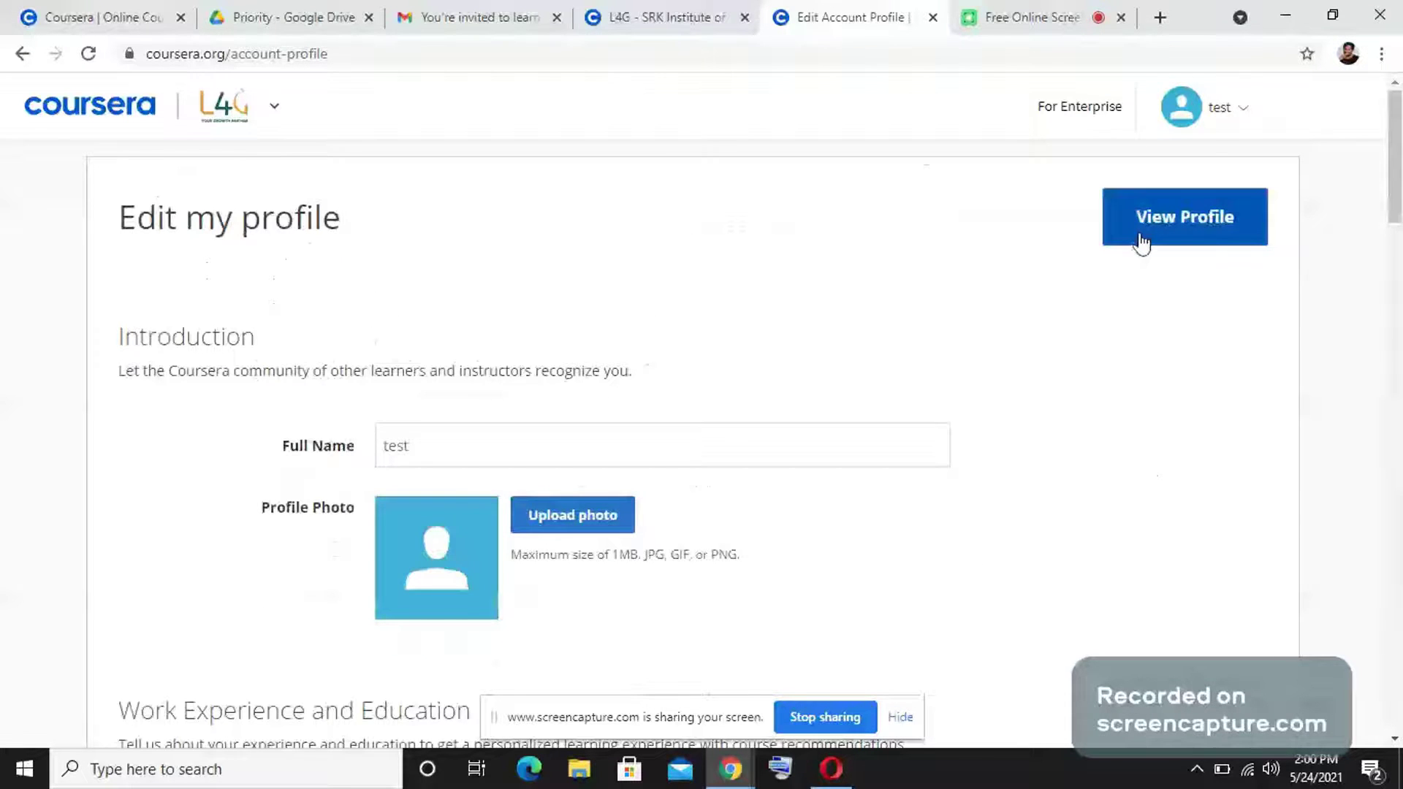
Open the Account settings page from the account dropdown.
{"action": "left_click", "coordinate": [1219, 111]}
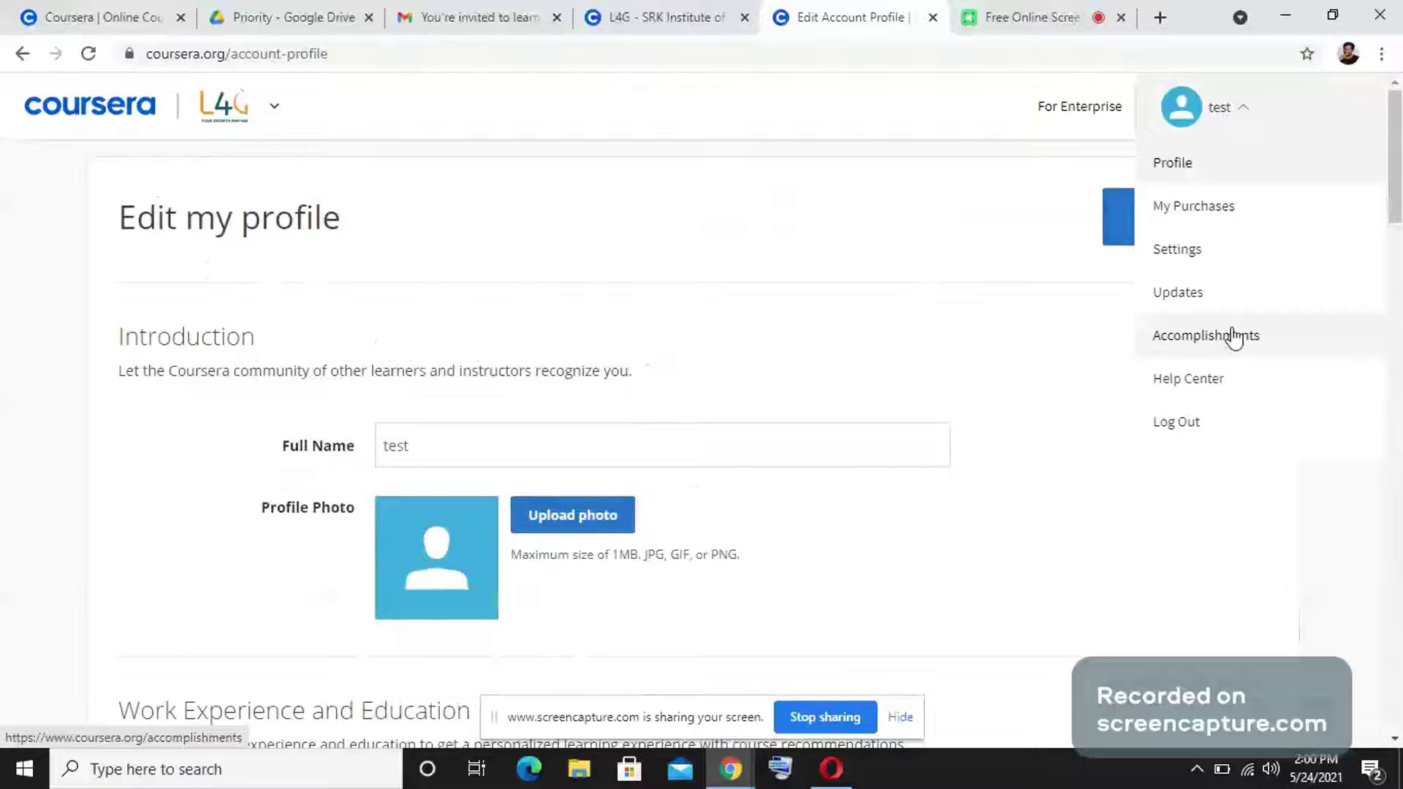
{"action": "left_click", "coordinate": [1198, 250]}
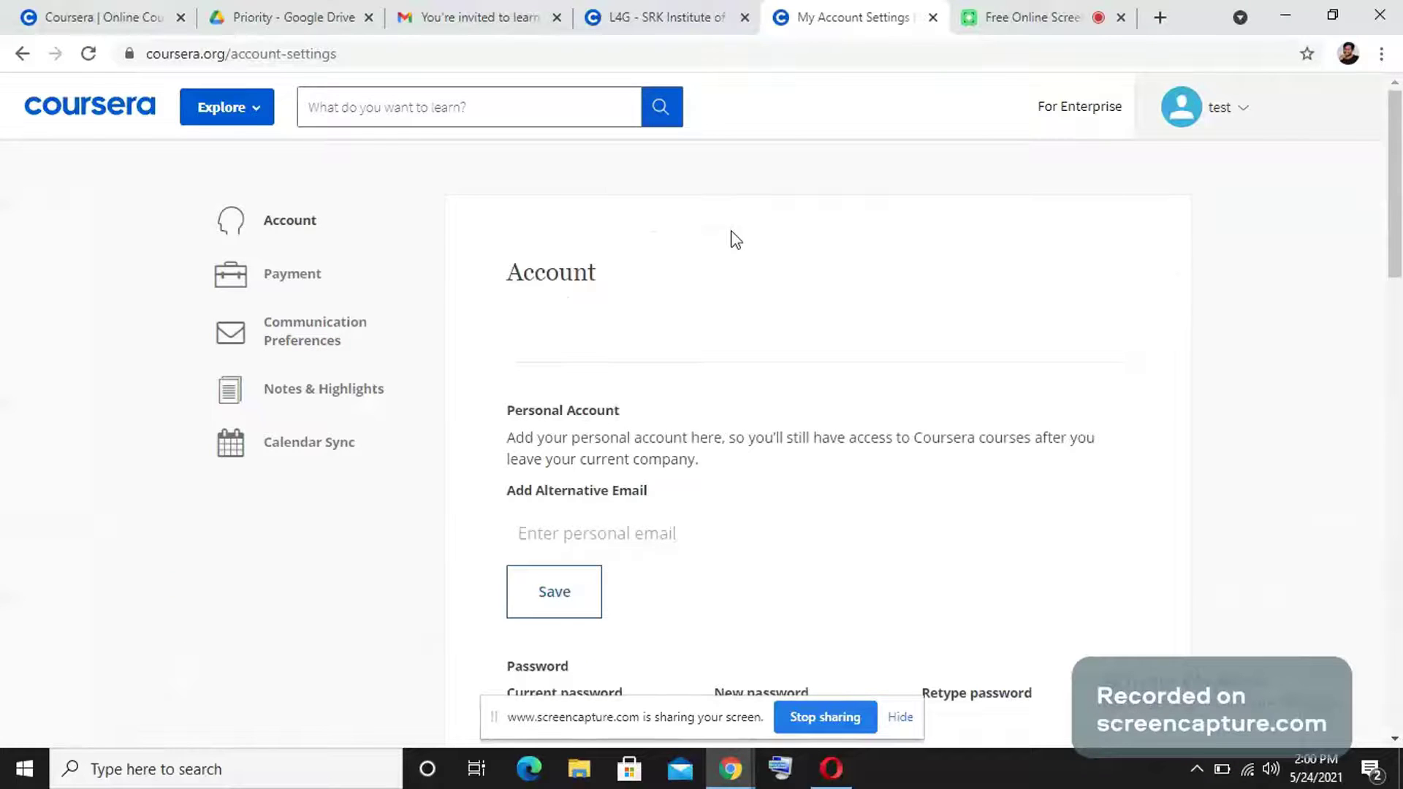
{"action": "scroll", "coordinate": [723, 285], "scroll_direction": "down", "scroll_amount": 3}
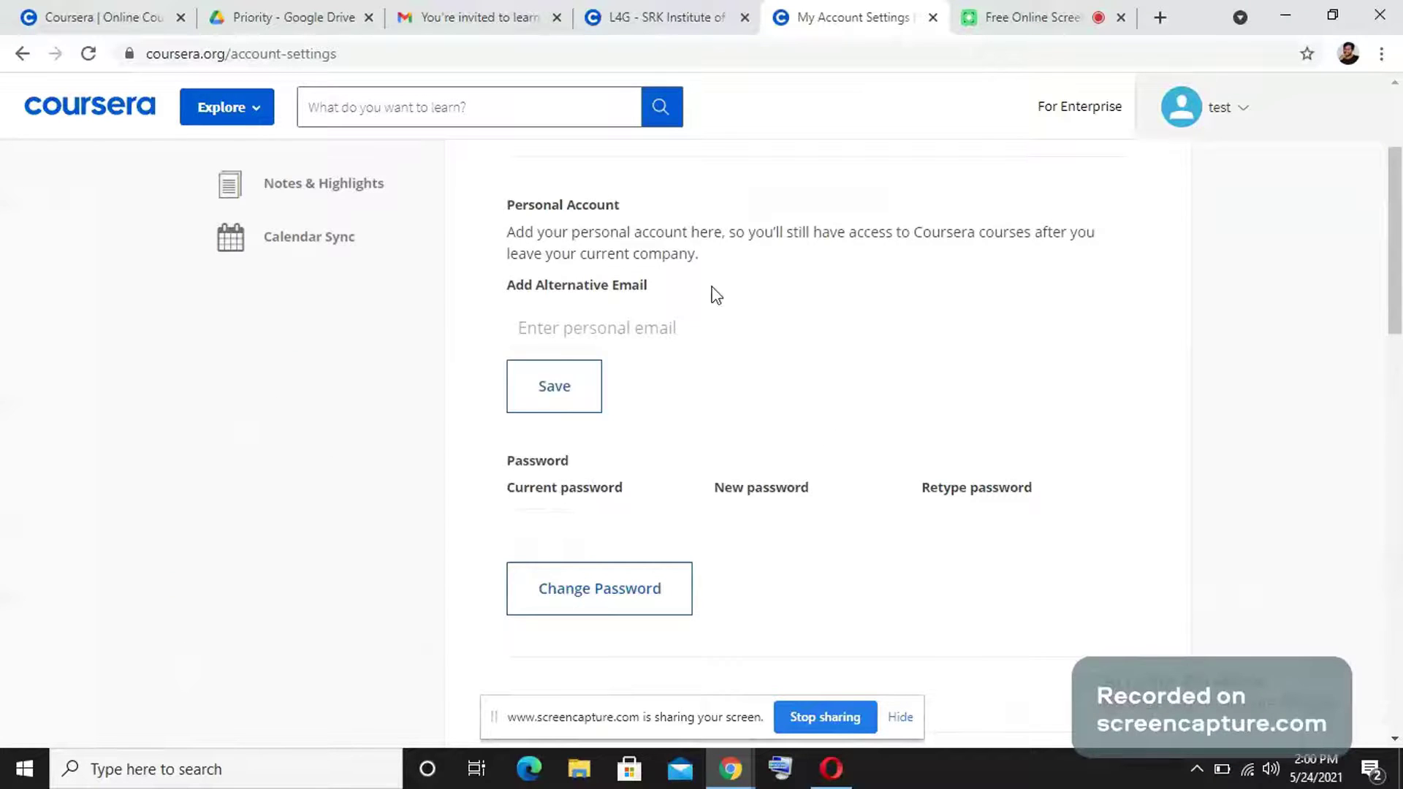
{"action": "scroll", "coordinate": [738, 289], "scroll_direction": "up", "scroll_amount": 3}
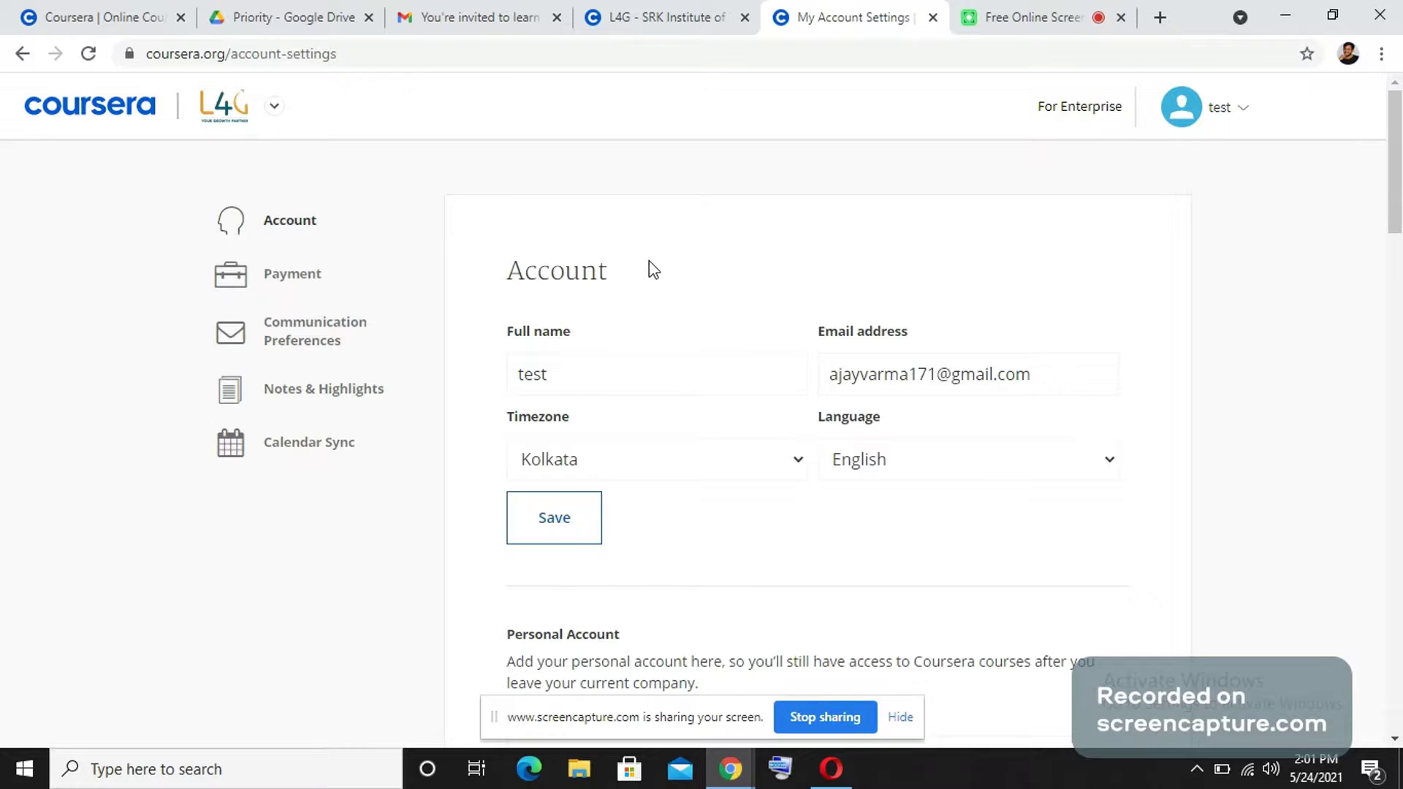
{"action": "scroll", "coordinate": [716, 293], "scroll_direction": "down", "scroll_amount": 1}
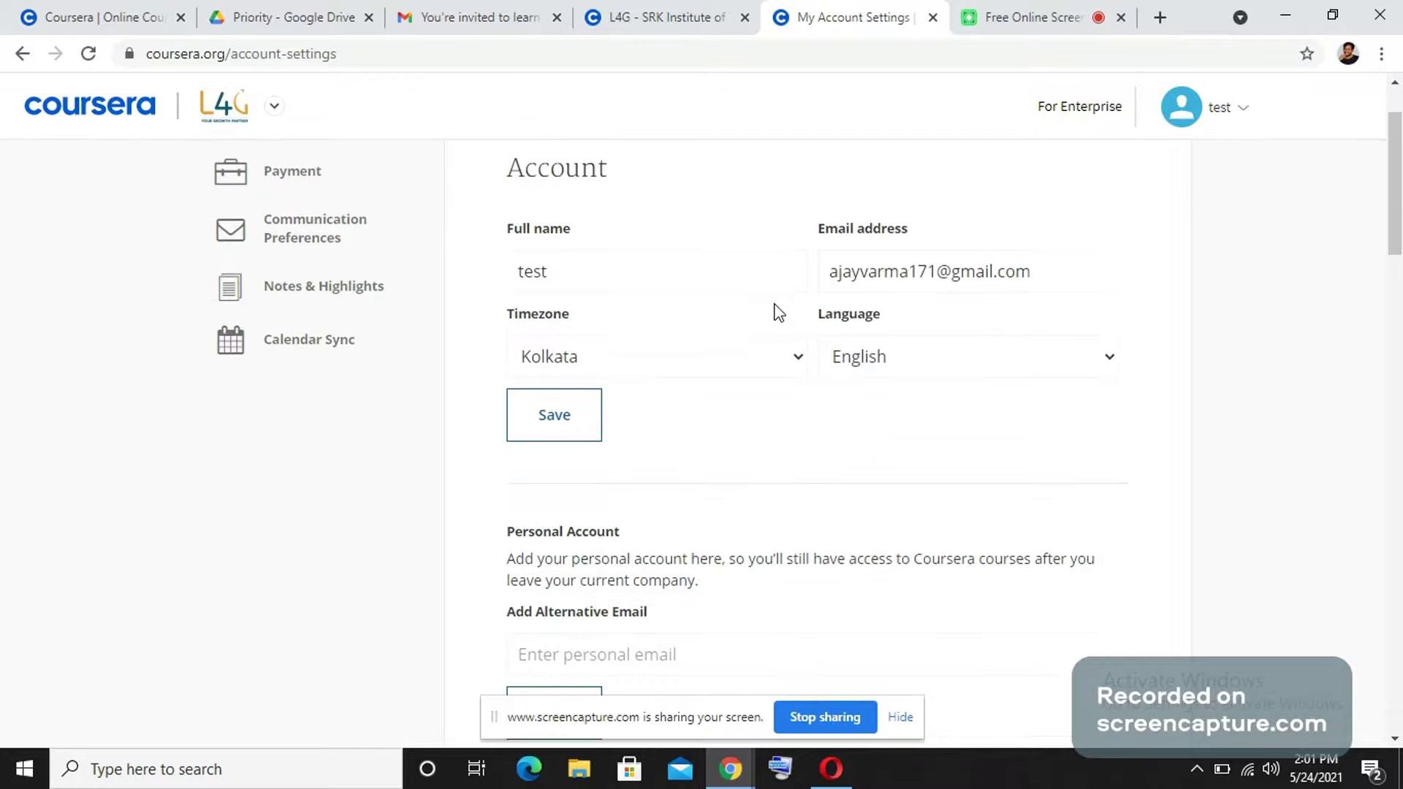
Check the Full name and Email address fields, then scroll to Password and Name Verification.
{"action": "double_click", "coordinate": [632, 274]}
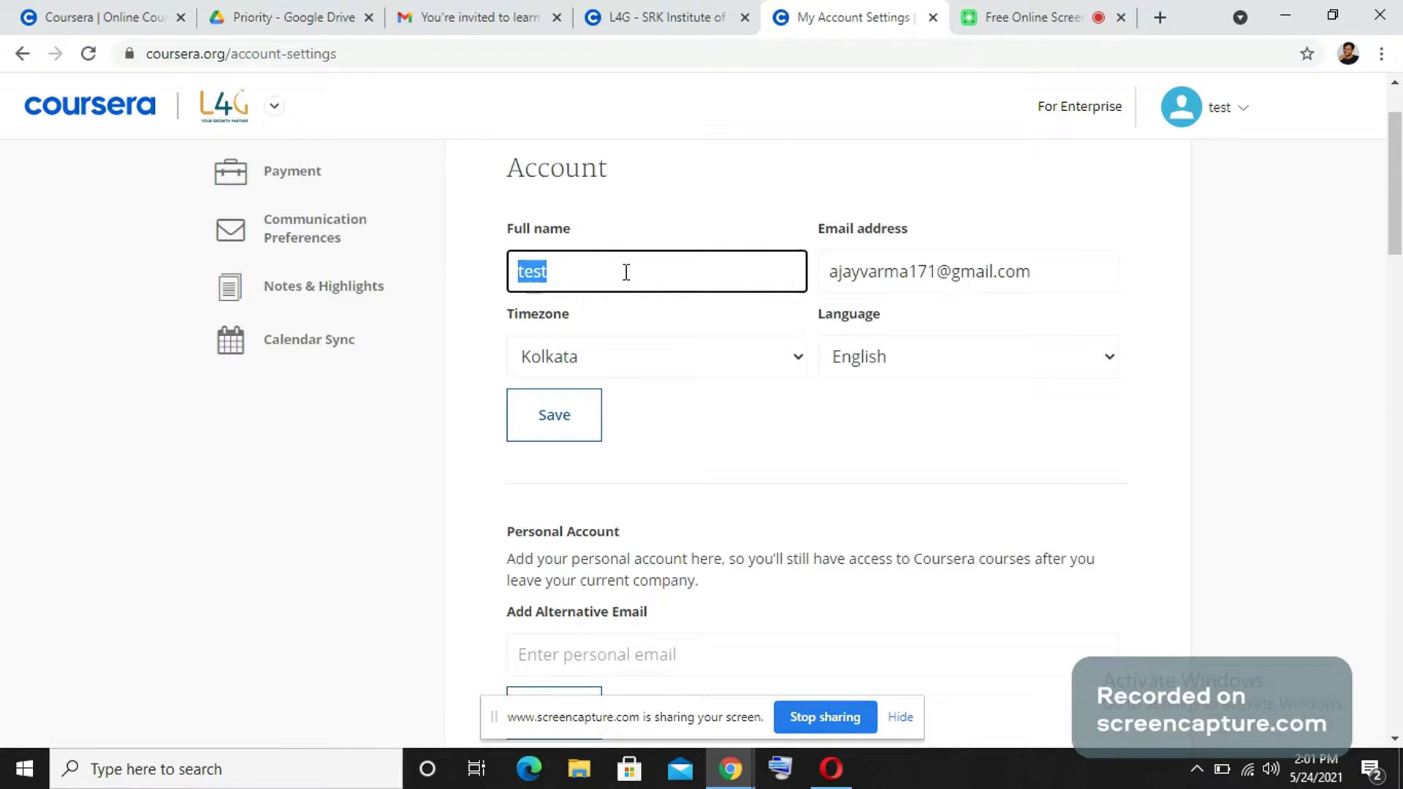
{"action": "left_click", "coordinate": [892, 271]}
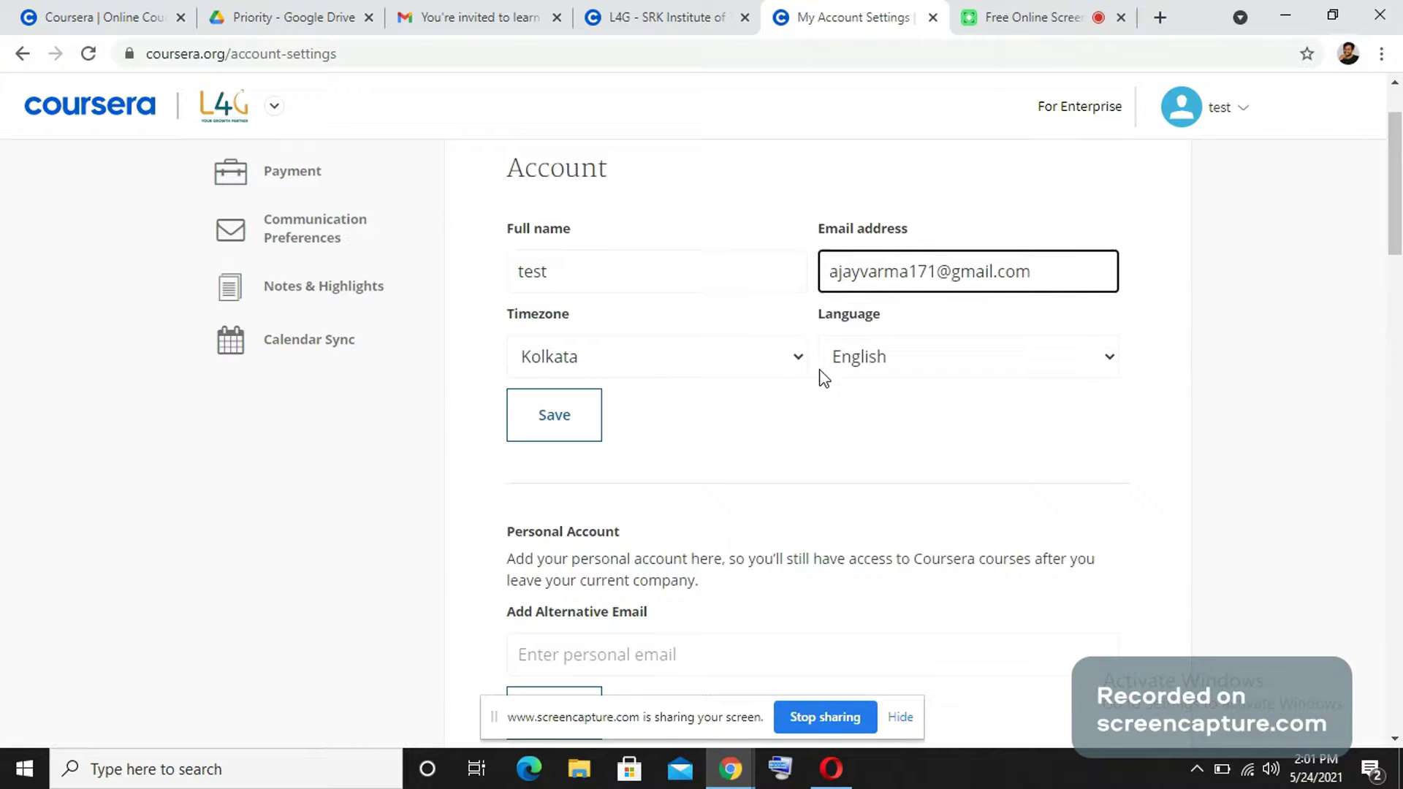
{"action": "scroll", "coordinate": [676, 567], "scroll_direction": "down", "scroll_amount": 1}
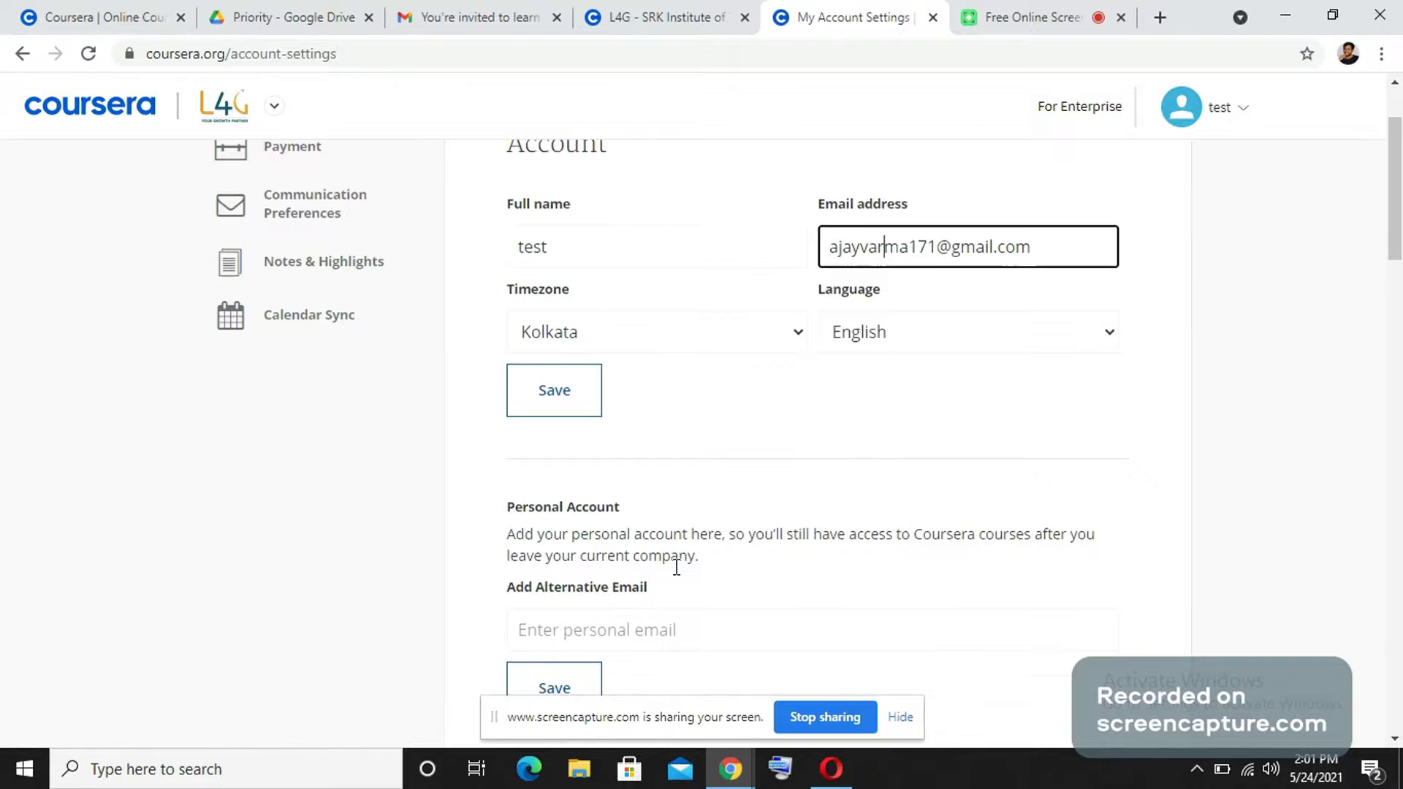
{"action": "scroll", "coordinate": [675, 567], "scroll_direction": "down", "scroll_amount": 7}
{"action": "scroll", "coordinate": [678, 576], "scroll_direction": "up", "scroll_amount": 1}
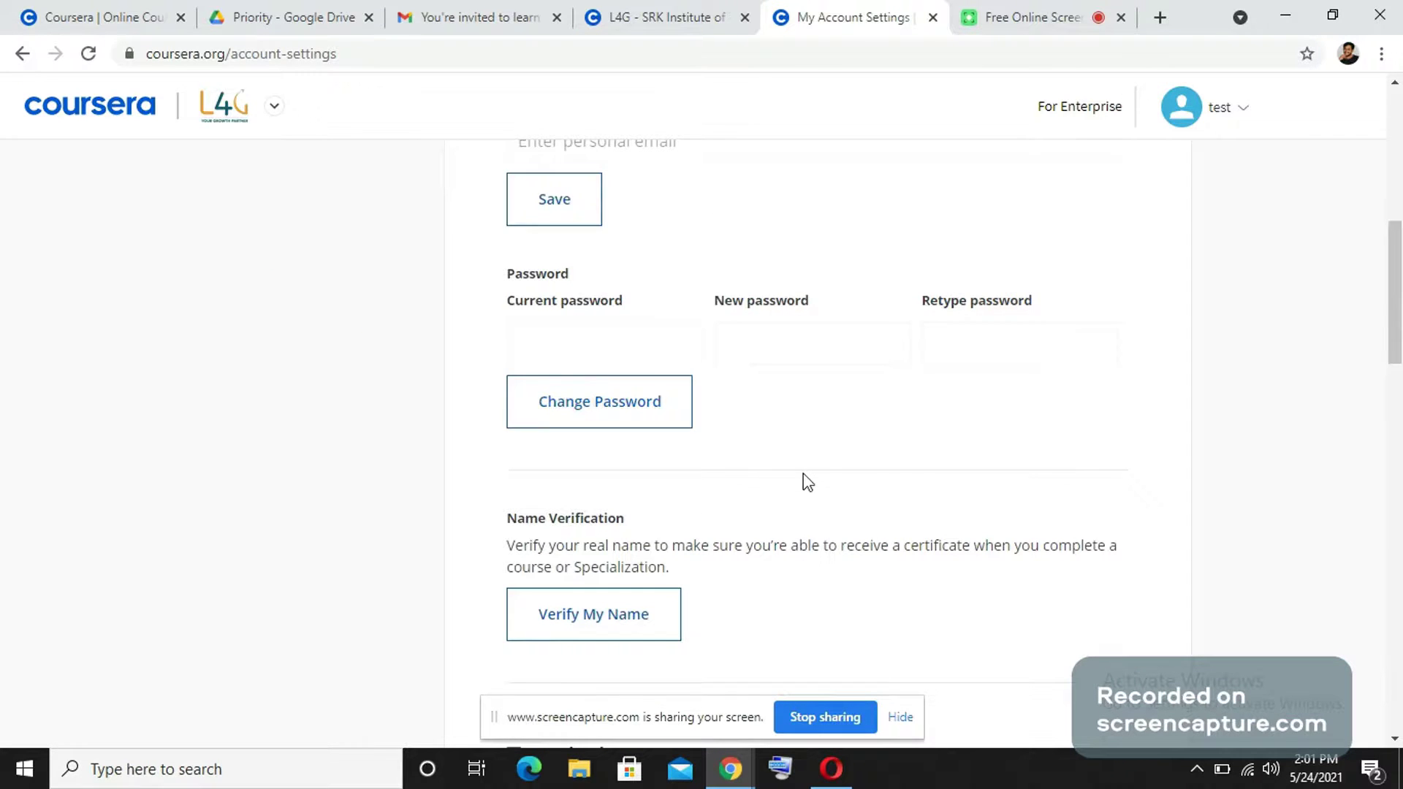
{"action": "scroll", "coordinate": [728, 484], "scroll_direction": "down", "scroll_amount": 4}
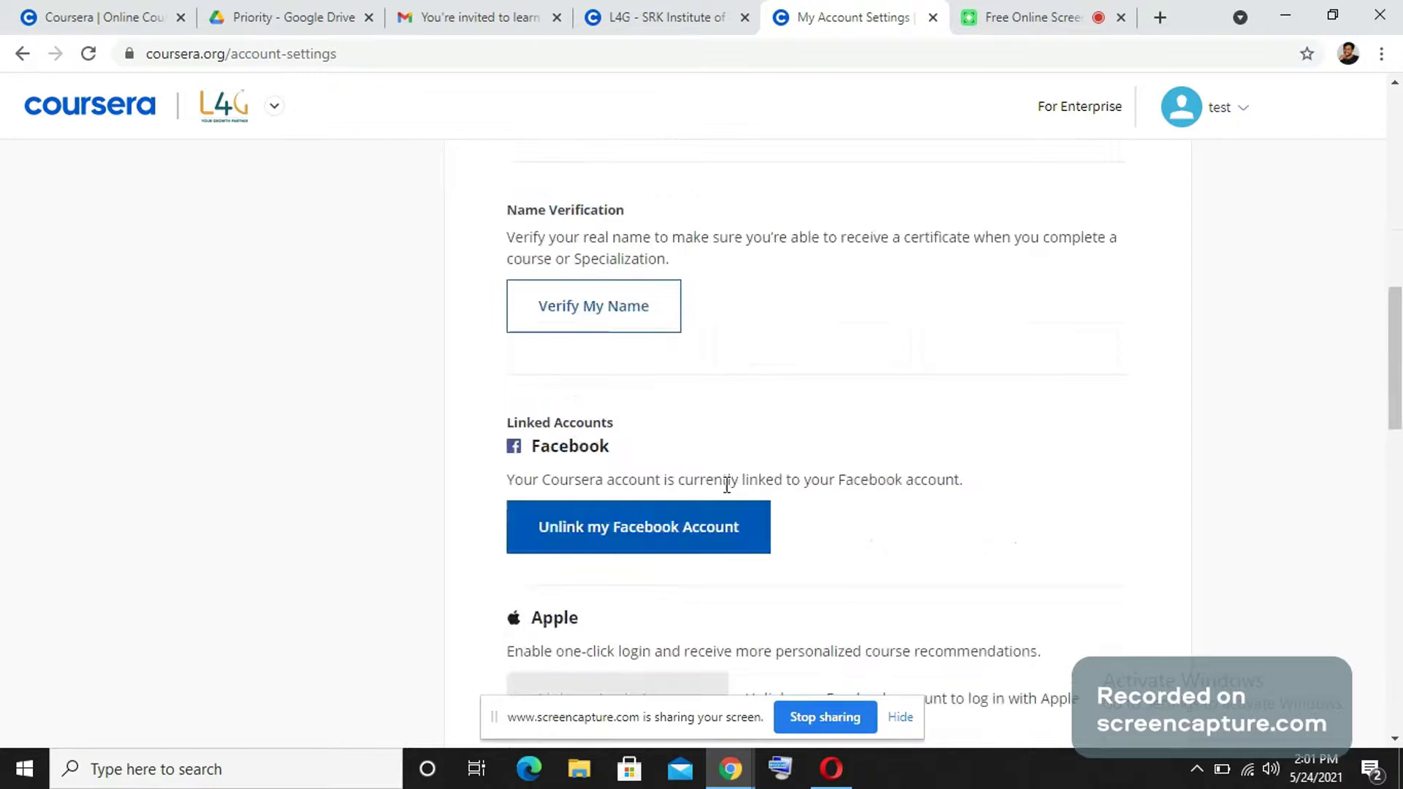
View the Verify My Name form, return to settings near Delete Account, then reopen the L4G program catalog.
{"action": "left_click", "coordinate": [571, 310]}
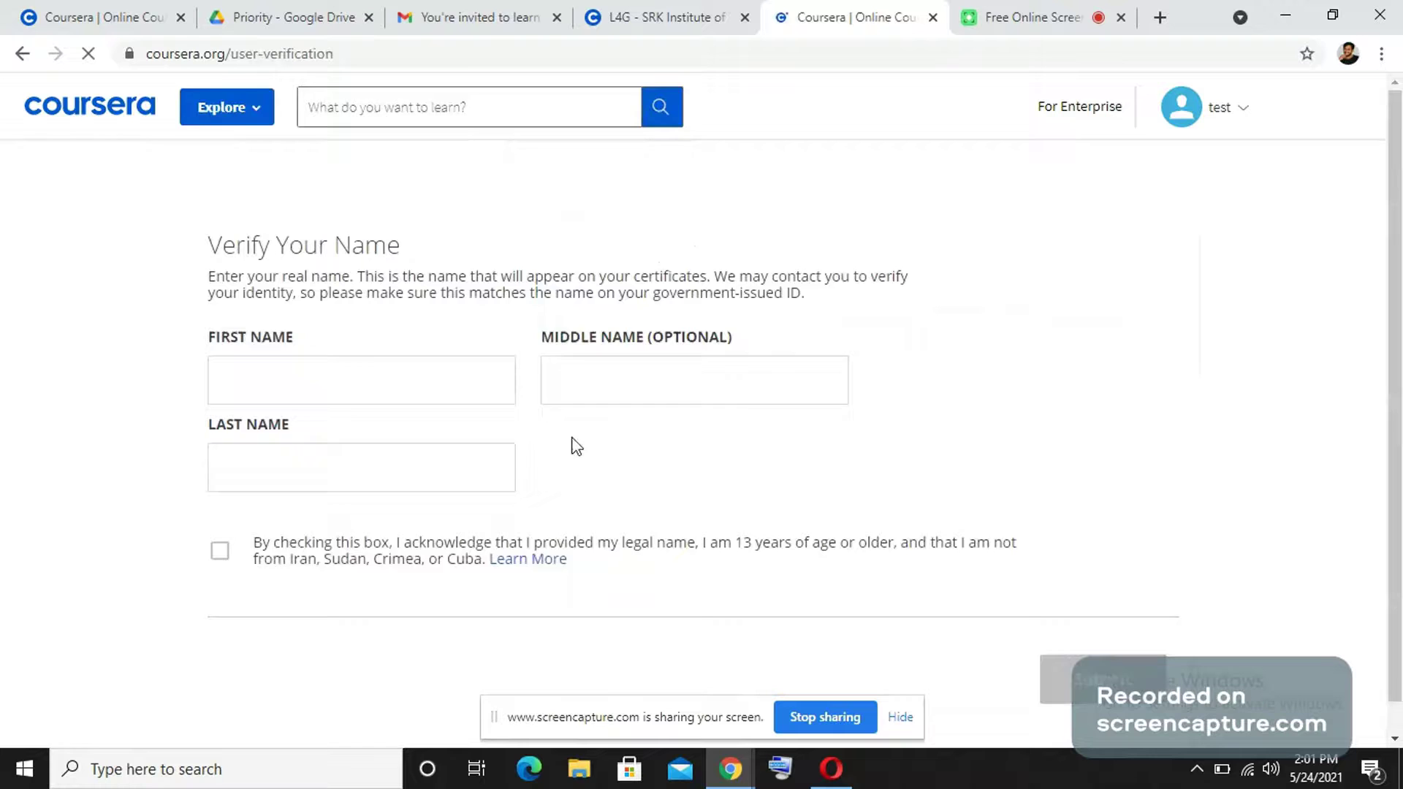
{"action": "scroll", "coordinate": [537, 409], "scroll_direction": "down", "scroll_amount": 1}
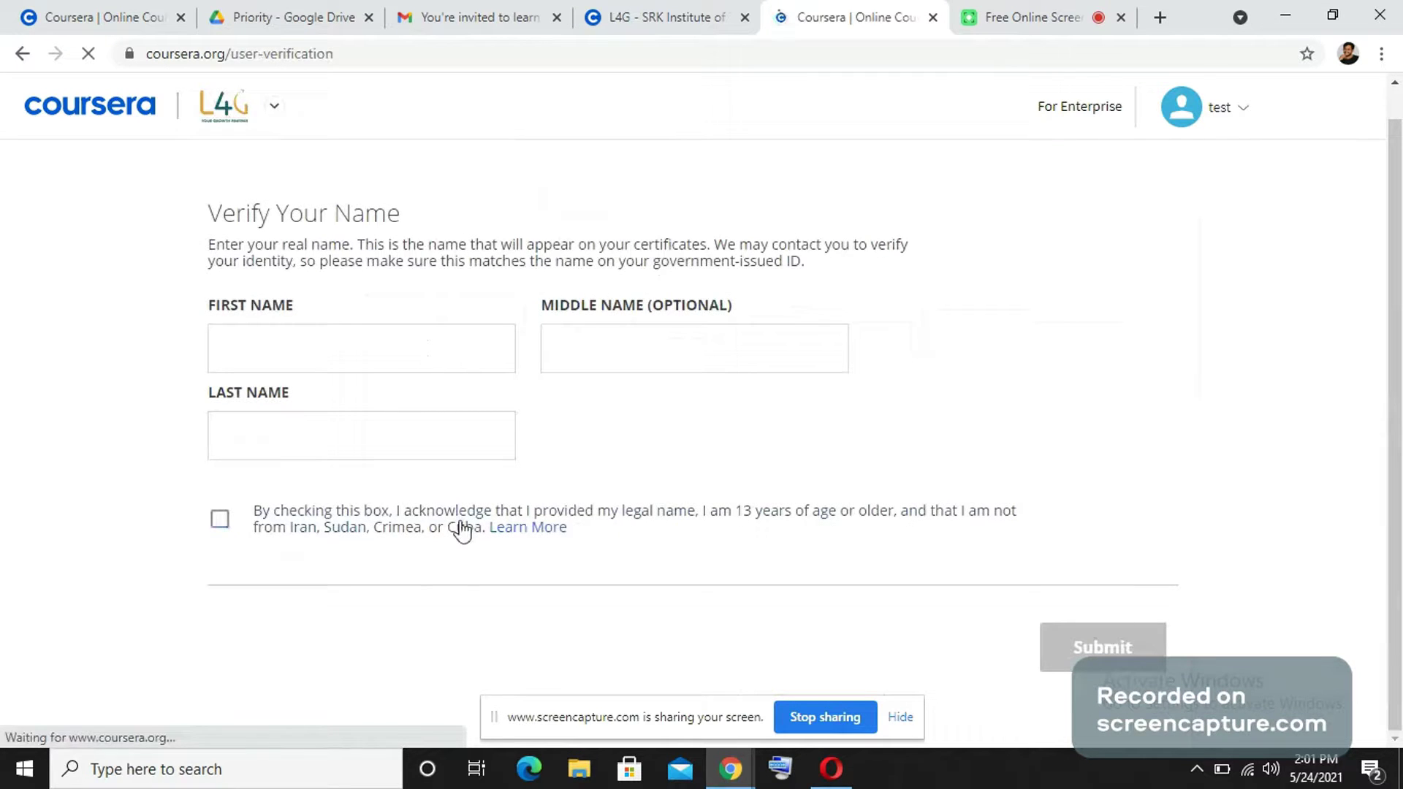
{"action": "left_click", "coordinate": [30, 54]}
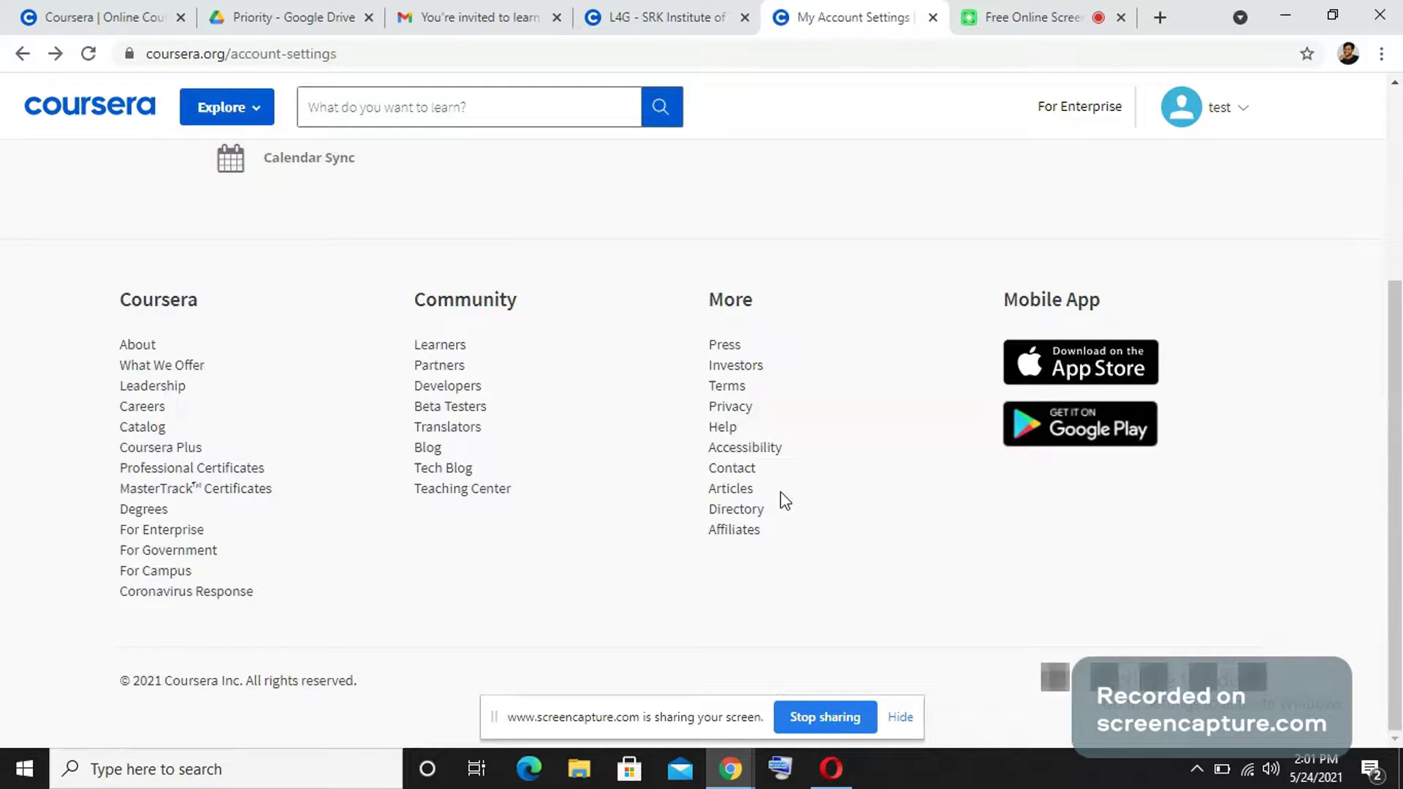
{"action": "scroll", "coordinate": [652, 483], "scroll_direction": "up", "scroll_amount": 10}
{"action": "scroll", "coordinate": [652, 482], "scroll_direction": "down", "scroll_amount": 9}
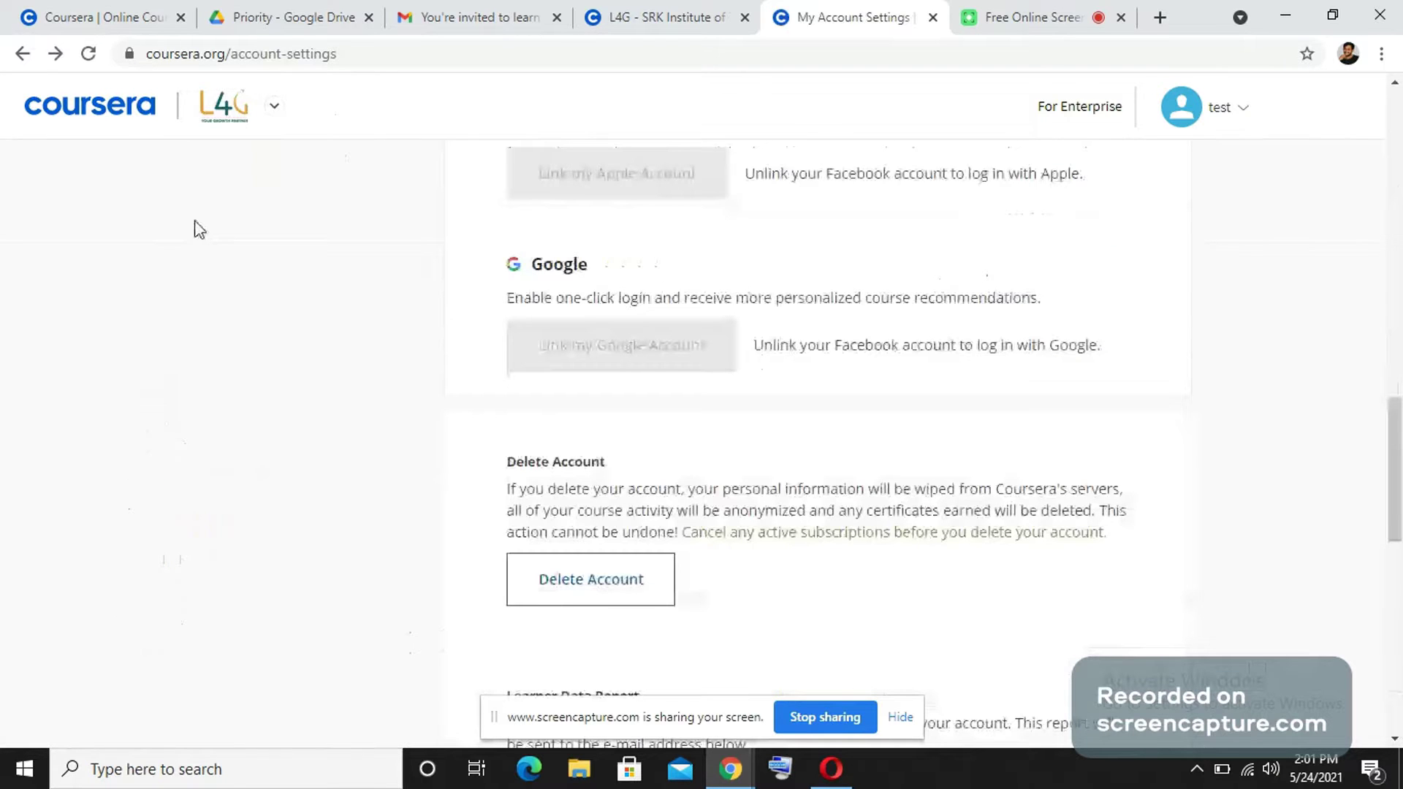
{"action": "left_click", "coordinate": [106, 113]}
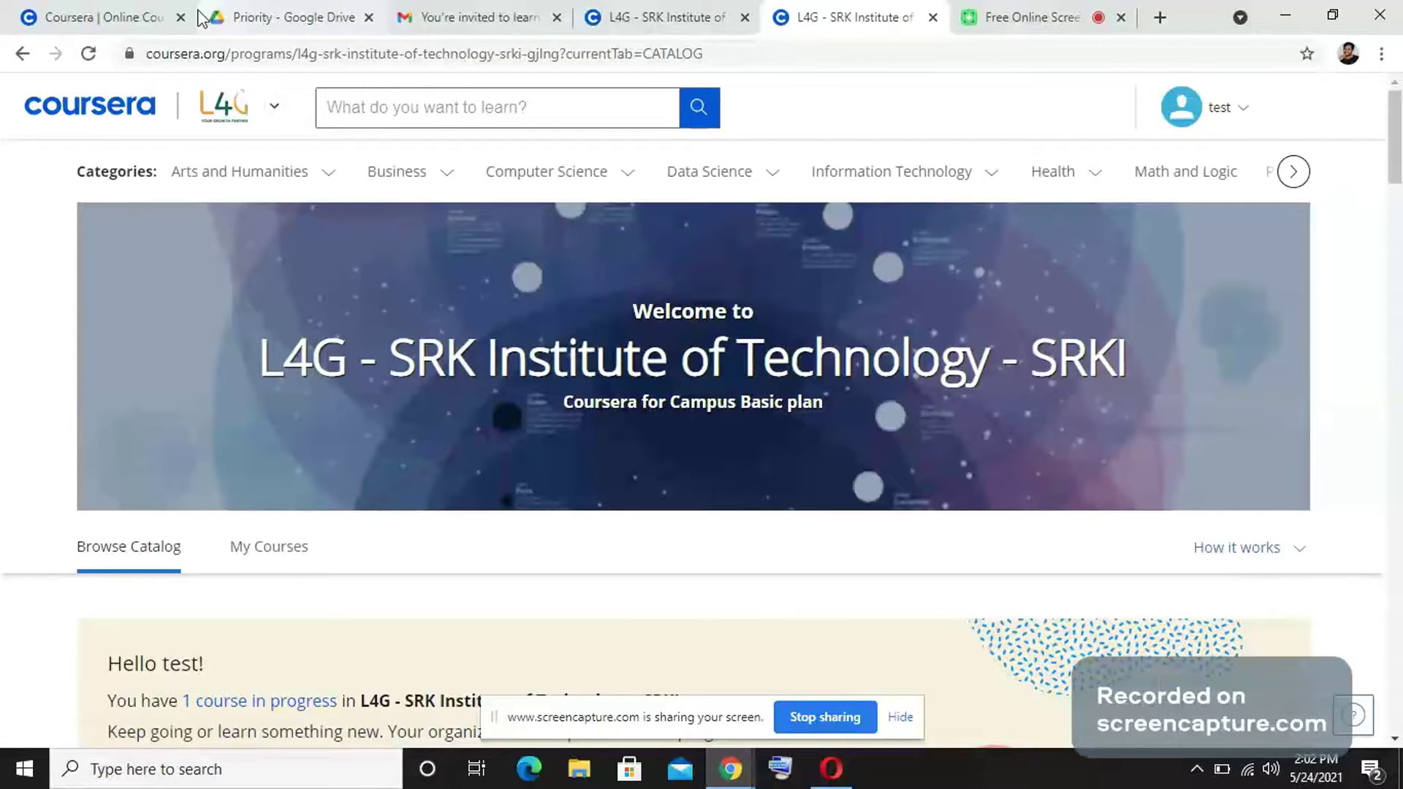
Enter the email address into the program catalog's course search, correcting a mistyped letter.
{"action": "left_click", "coordinate": [428, 101]}
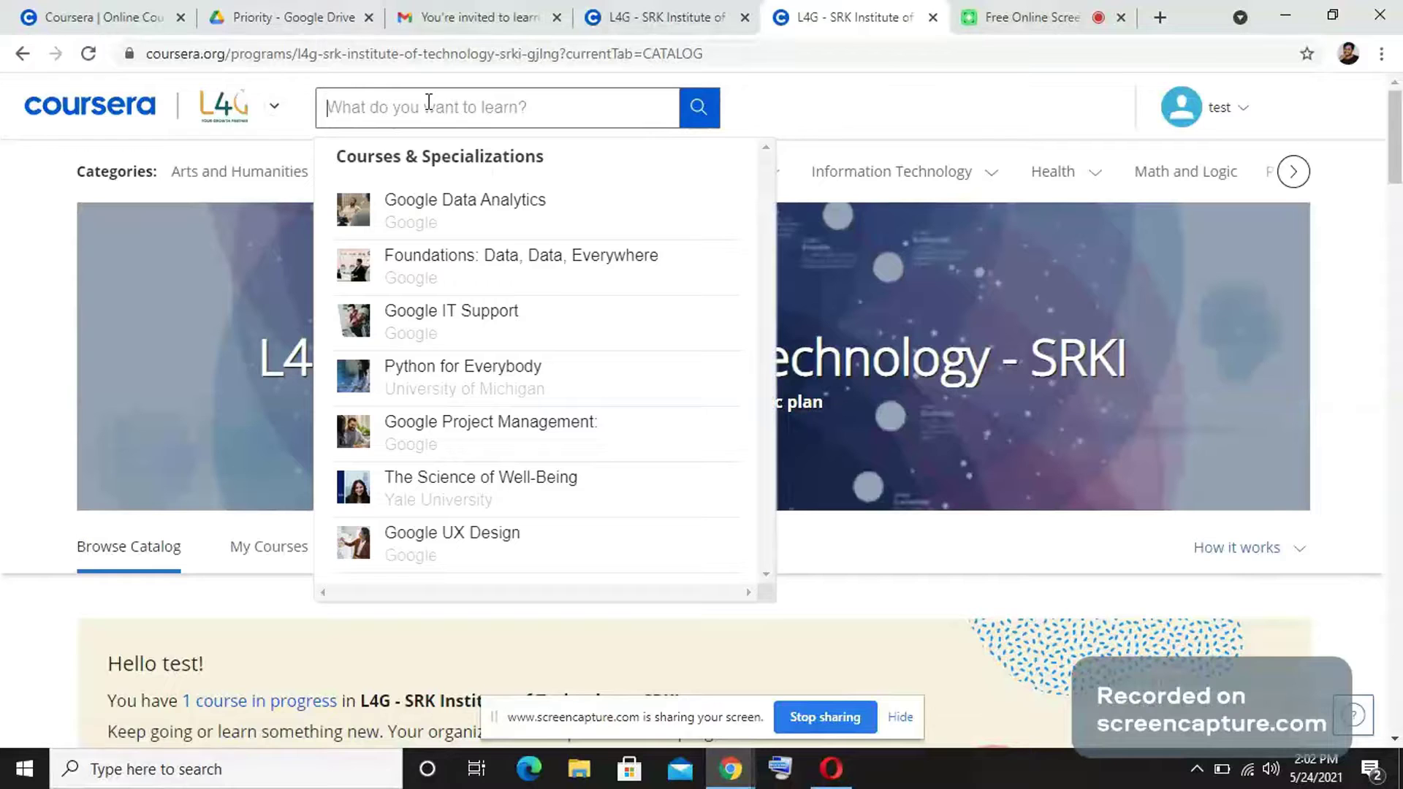
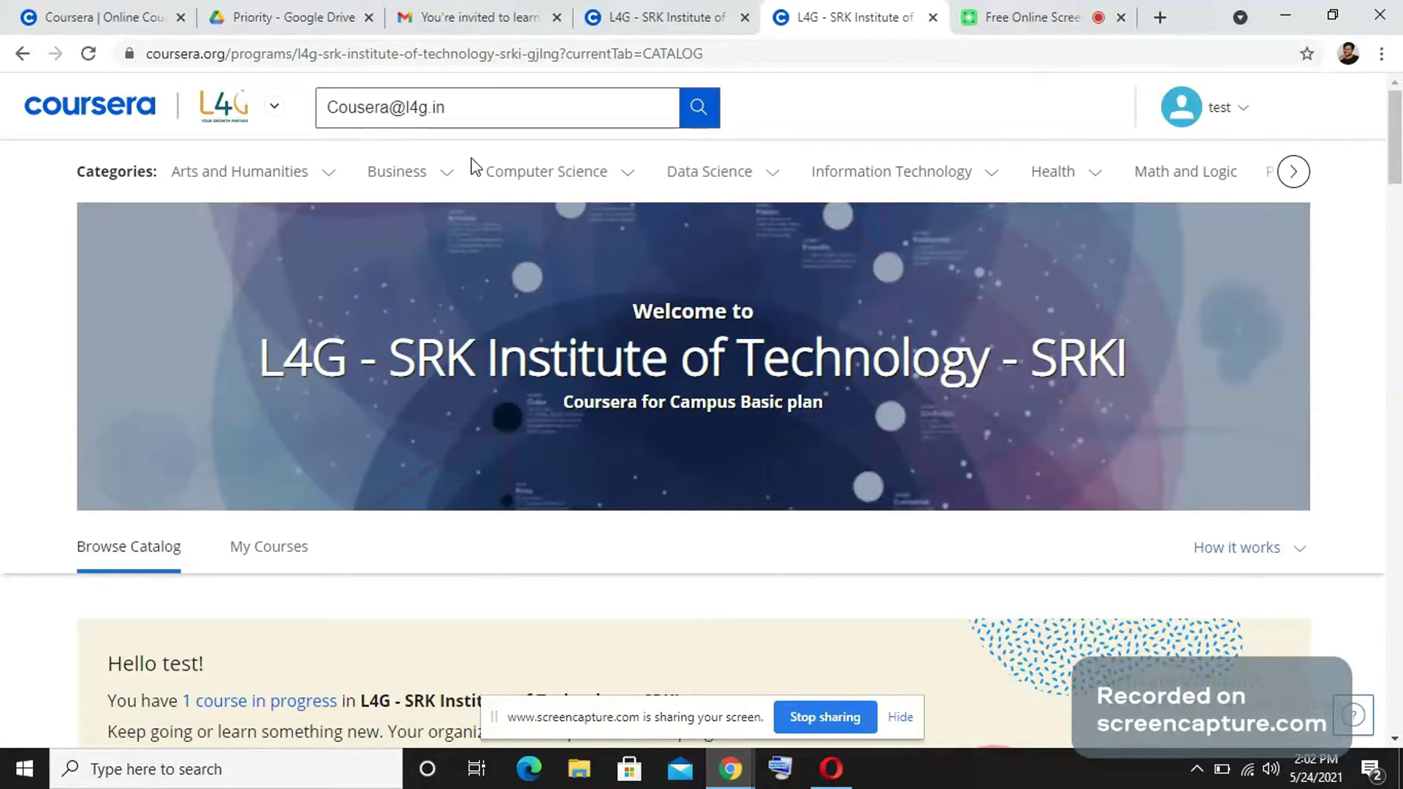